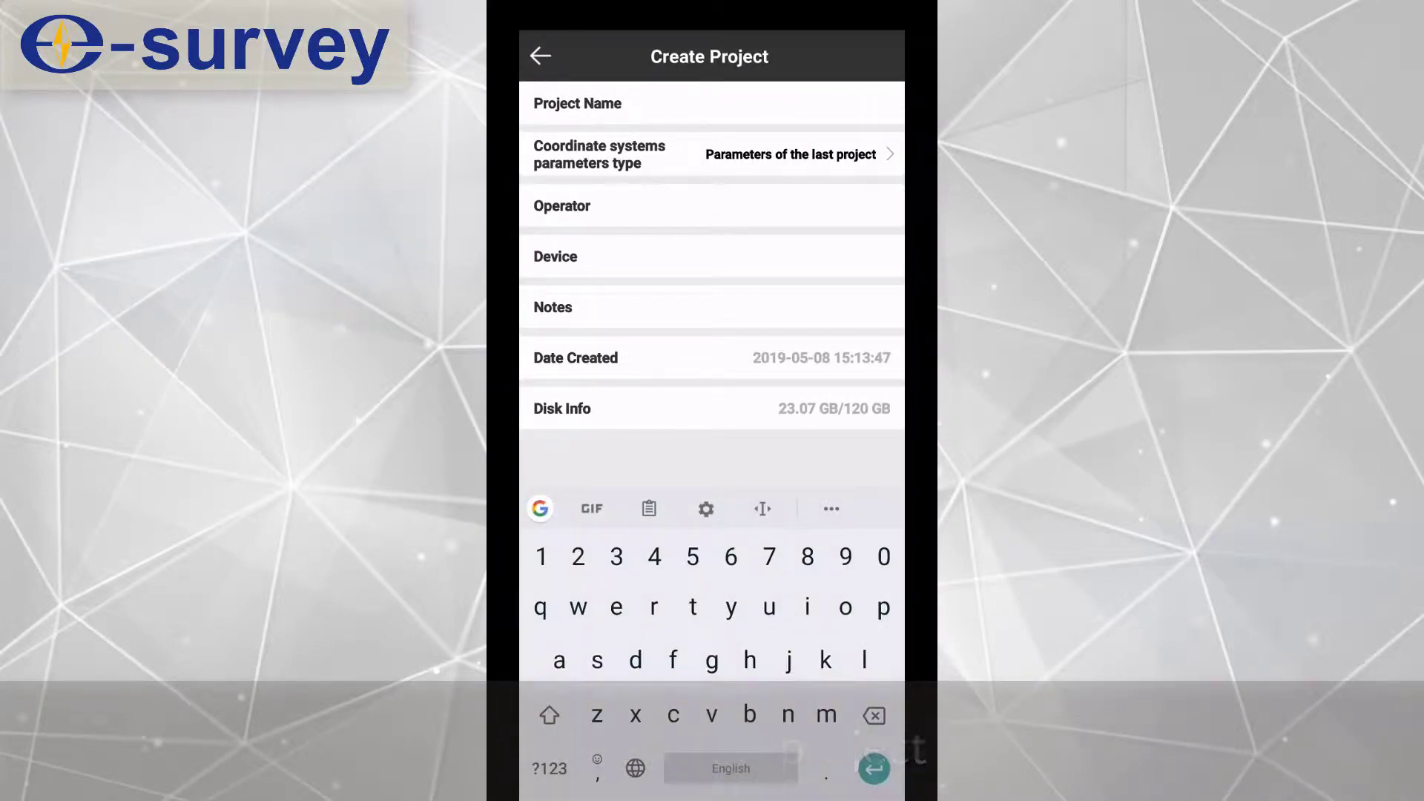
Create a new project named 'test' using local coordinate parameters
type("tes")
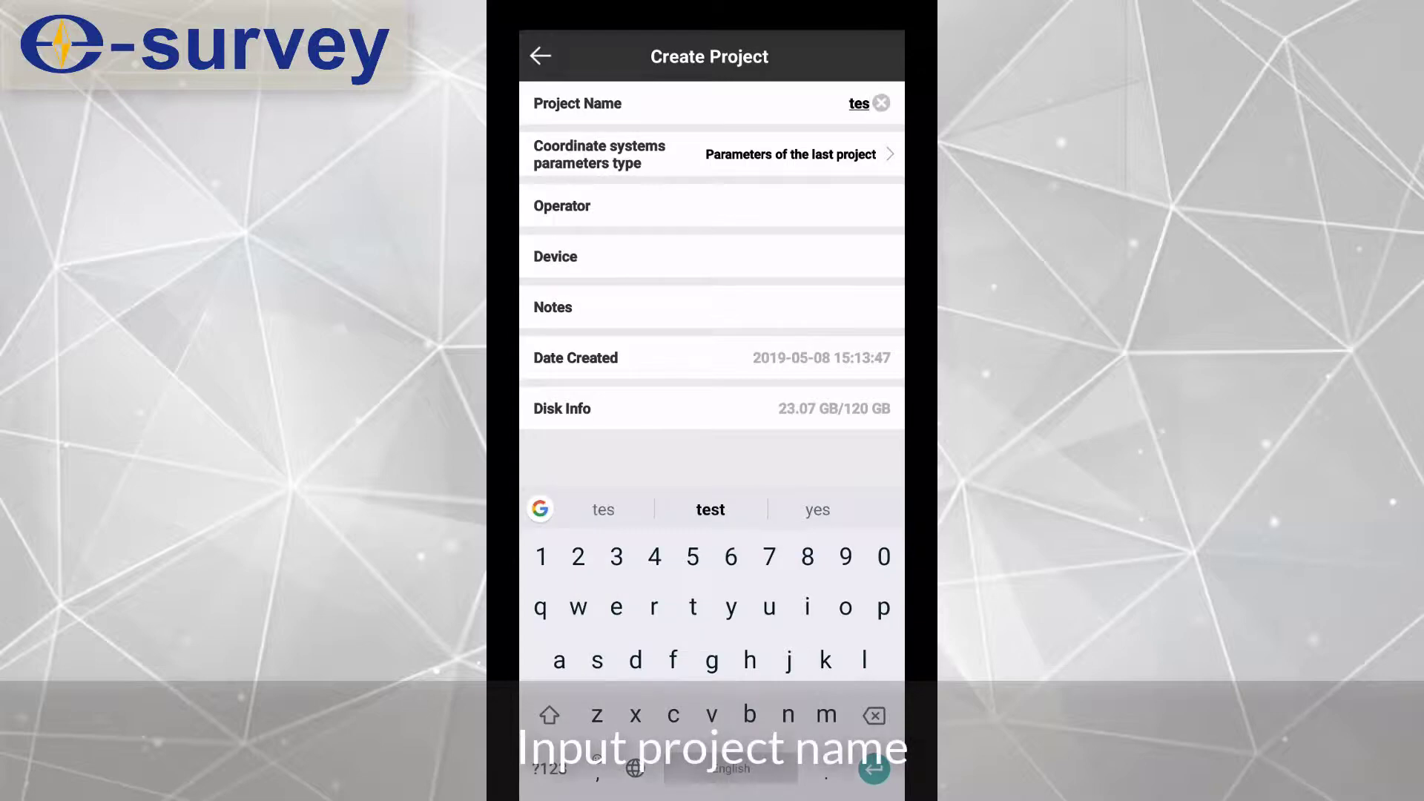
type("t")
key("Return")
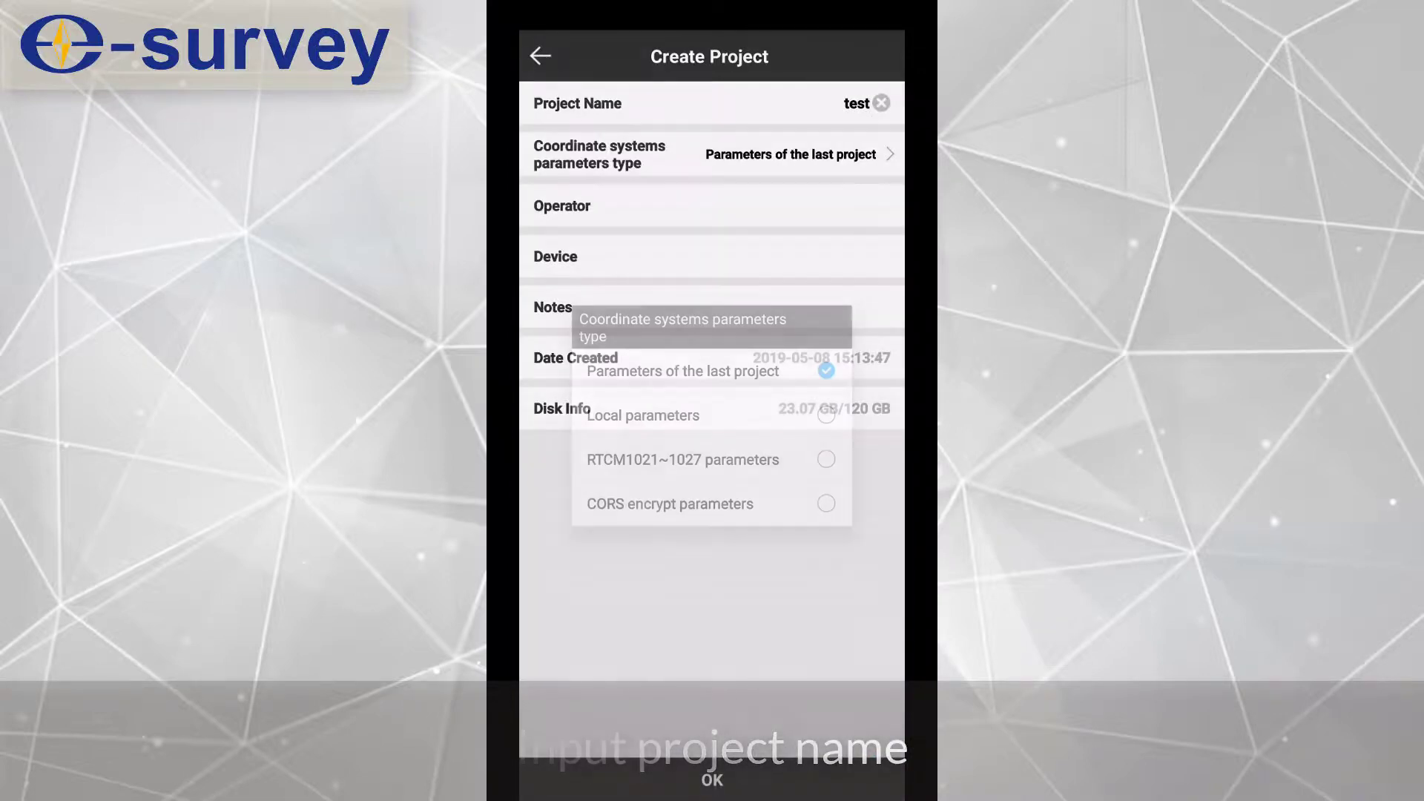
left_click(642, 415)
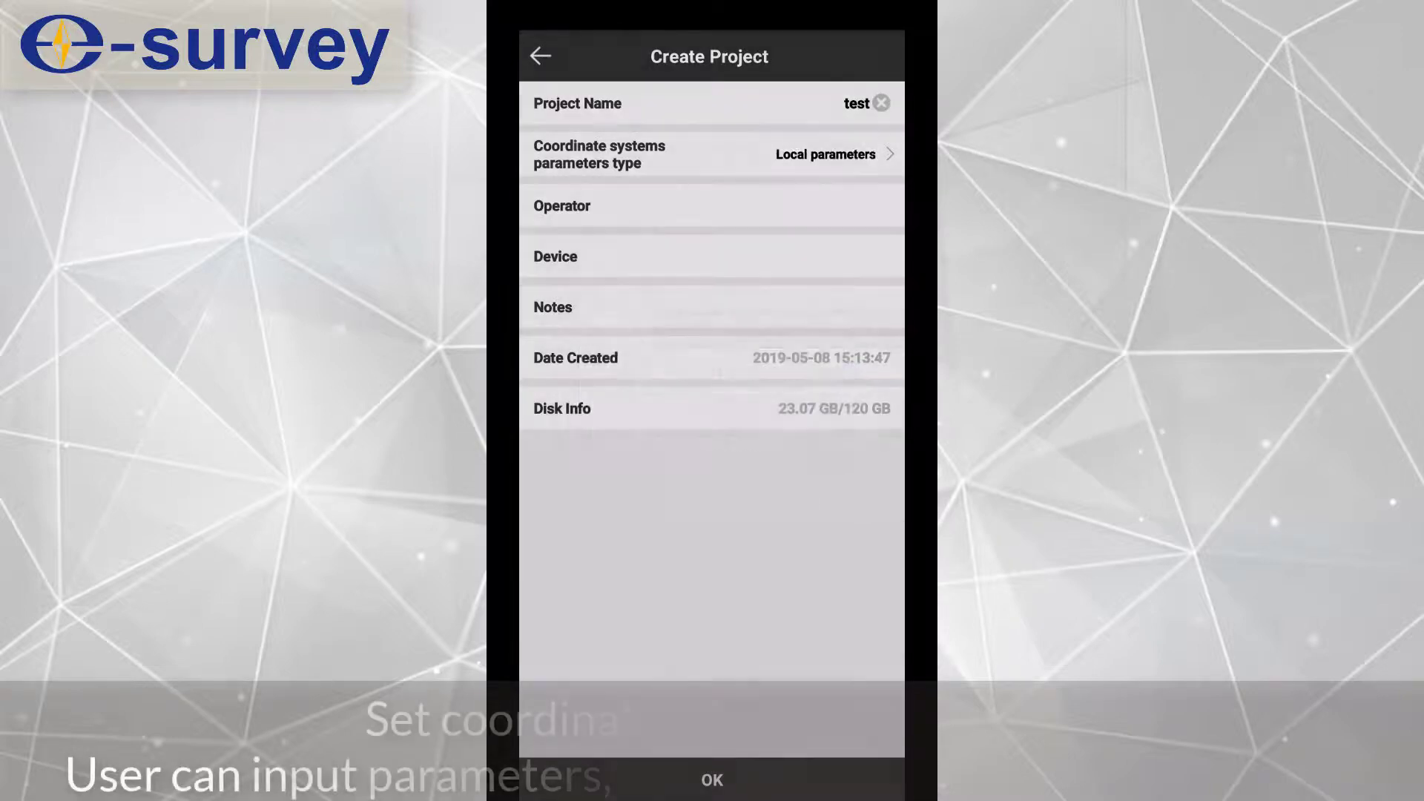
left_click(712, 778)
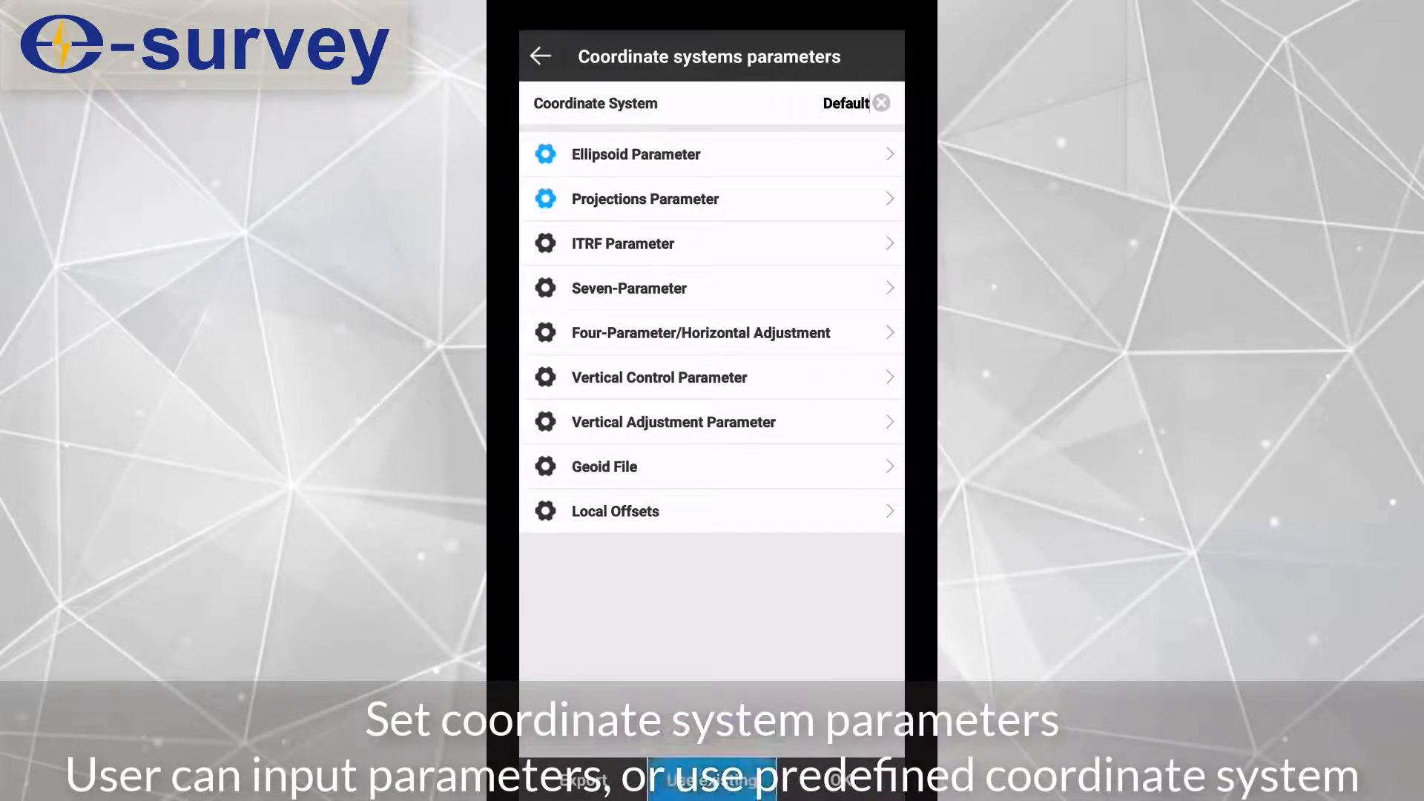
Load the predefined UTM projection WGS 84/UTM zone 51N as the coordinate system
left_click(712, 778)
left_click(660, 504)
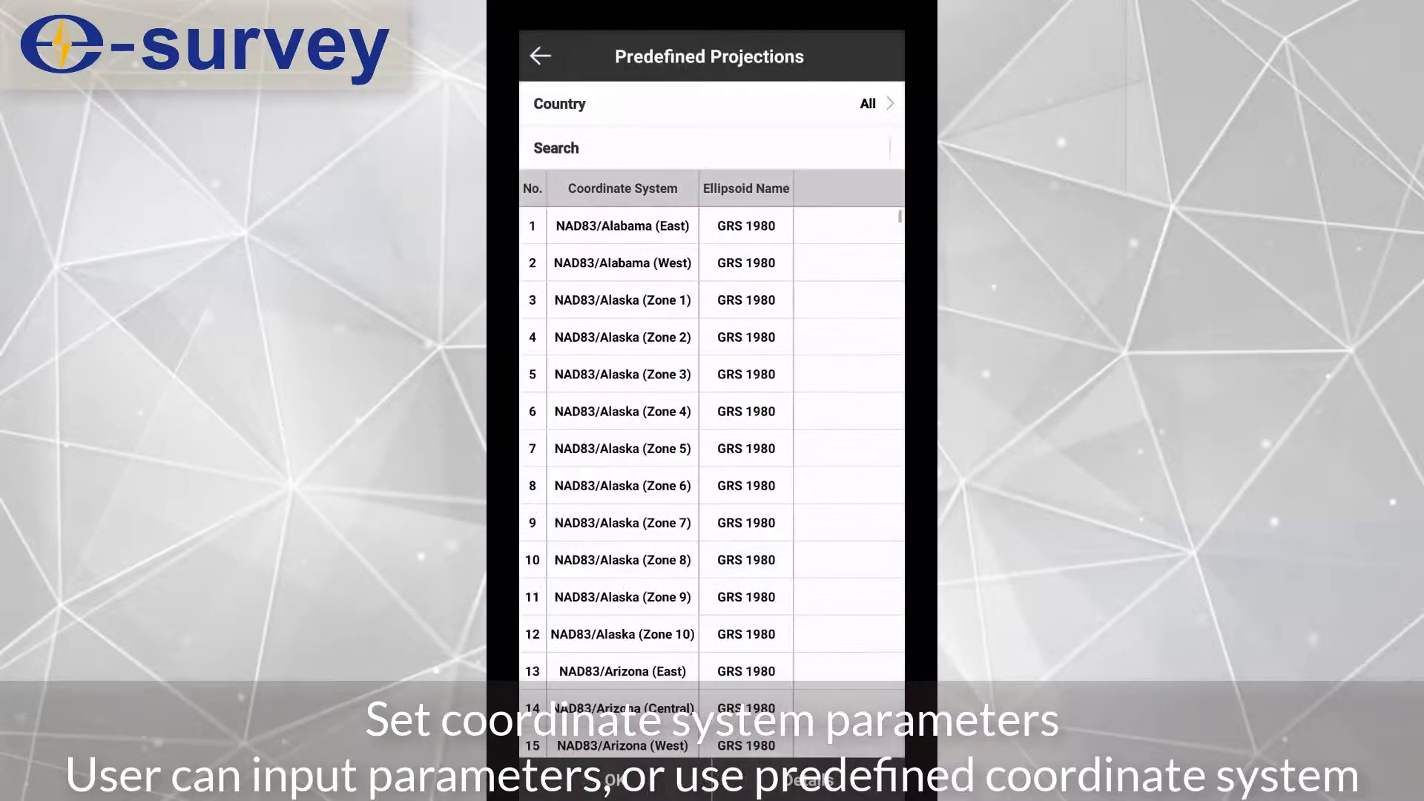
left_click(875, 104)
scroll(712, 437, "down", 5)
scroll(712, 438, "down", 10)
scroll(712, 438, "down", 3)
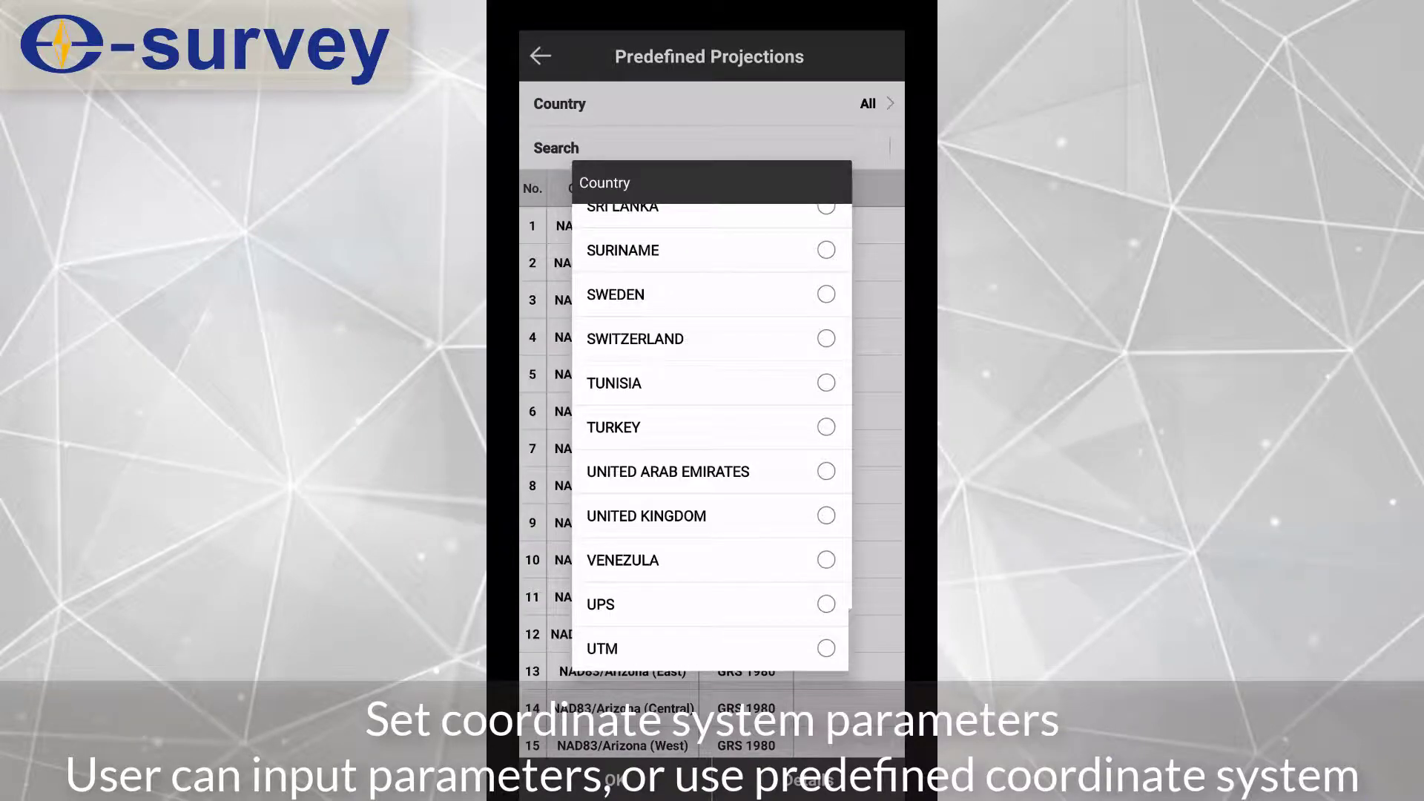
left_click(712, 648)
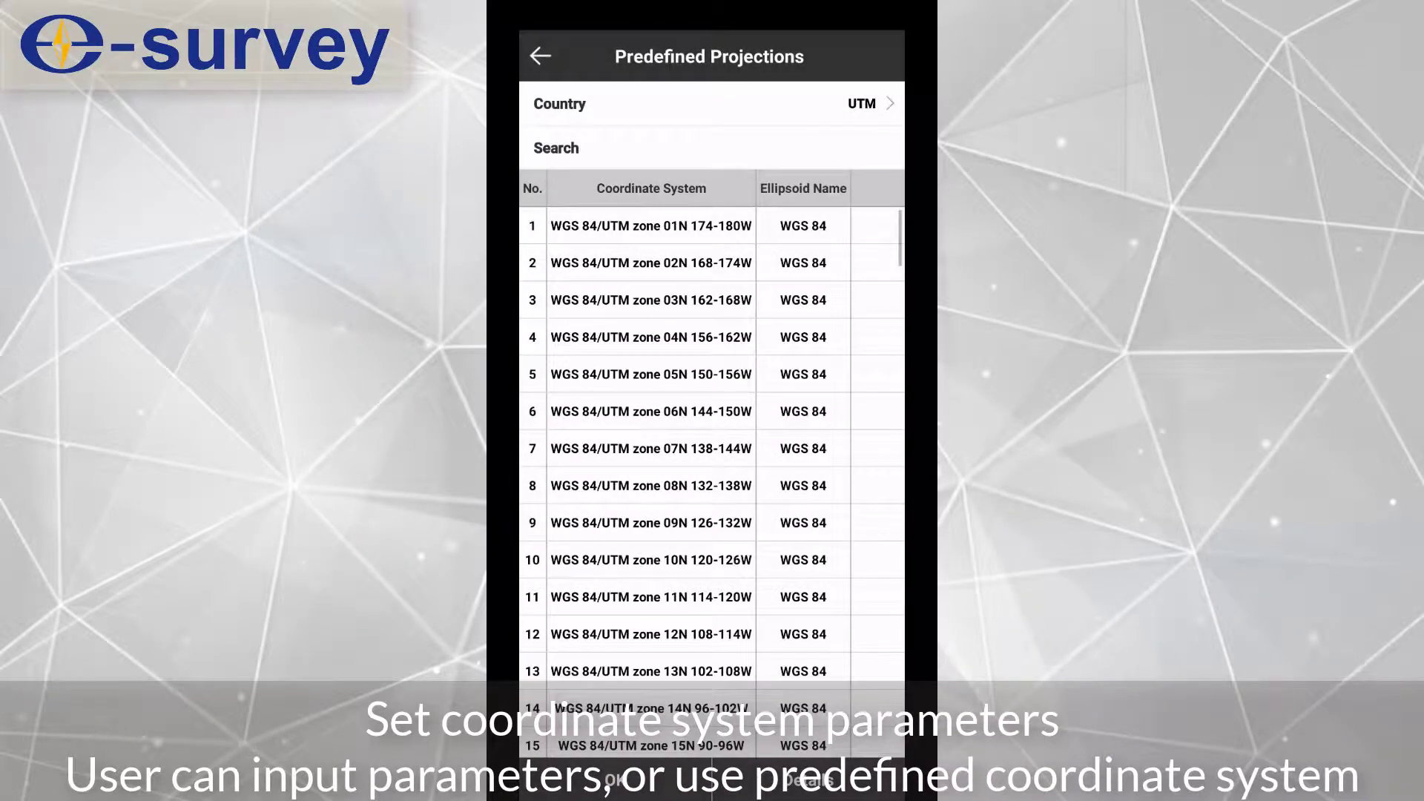
scroll(712, 445, "down", 5)
scroll(712, 445, "down", 3)
scroll(712, 445, "down", 9)
scroll(712, 445, "down", 3)
left_click(651, 507)
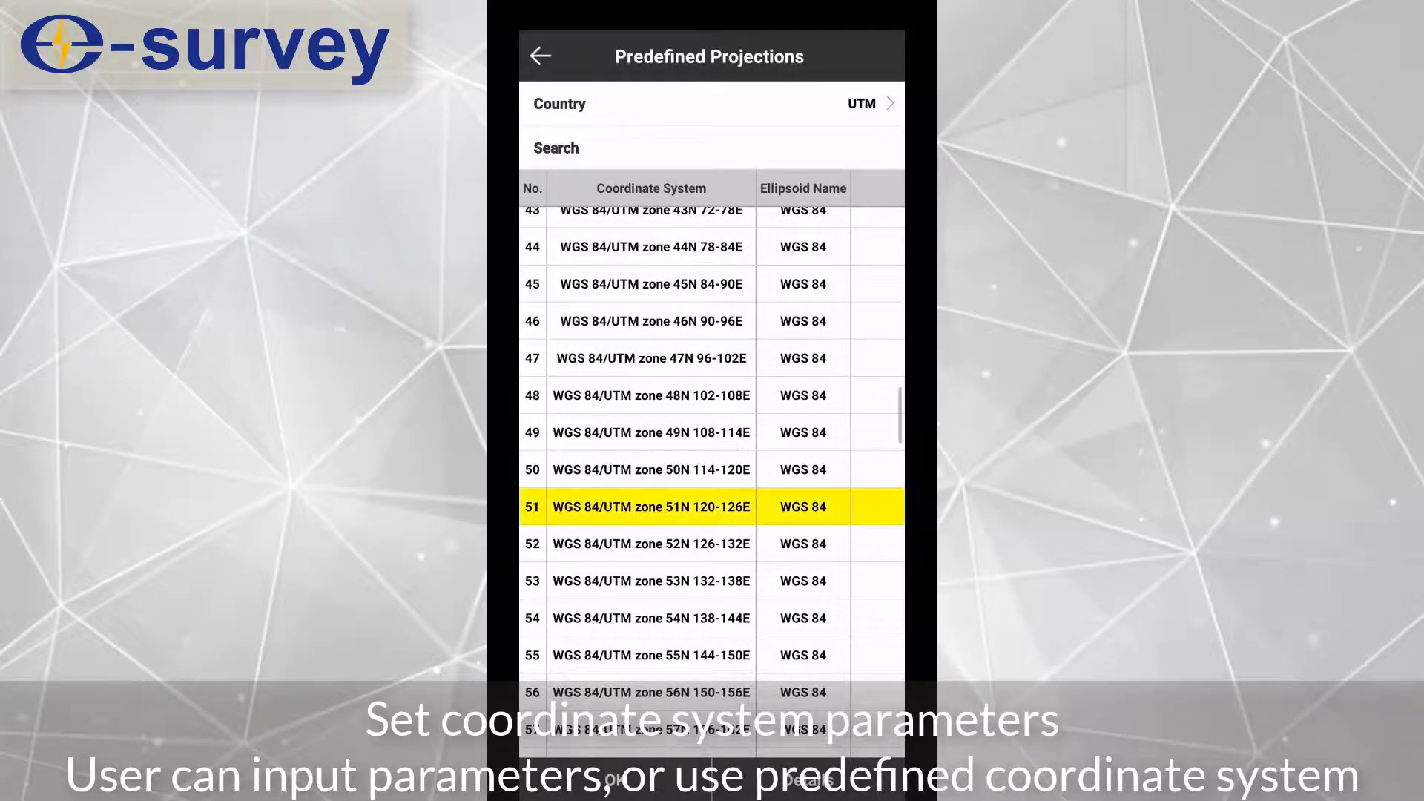
left_click(615, 779)
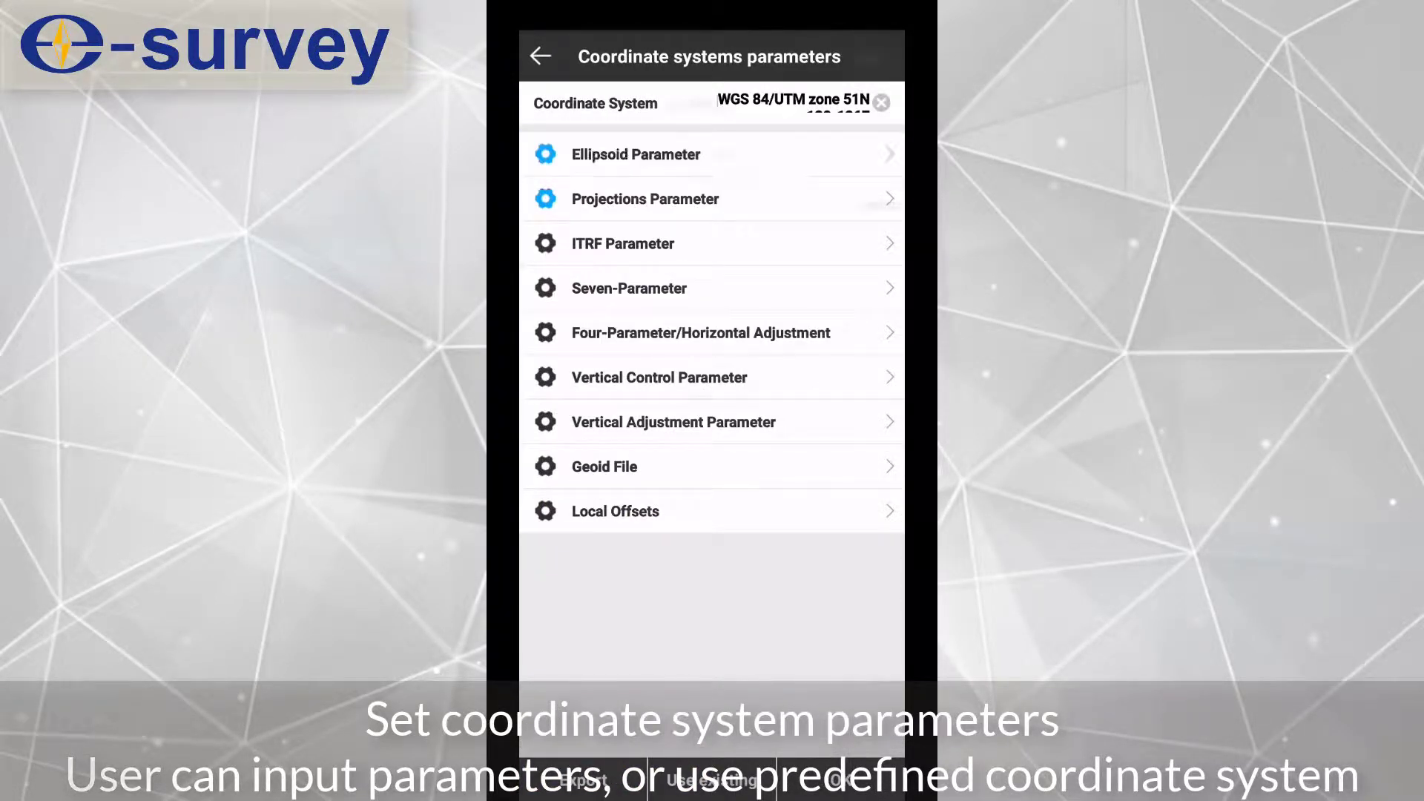
Check the ellipsoid and projection parameters (central meridian 123) and apply the coordinate system
left_click(636, 154)
left_click(540, 56)
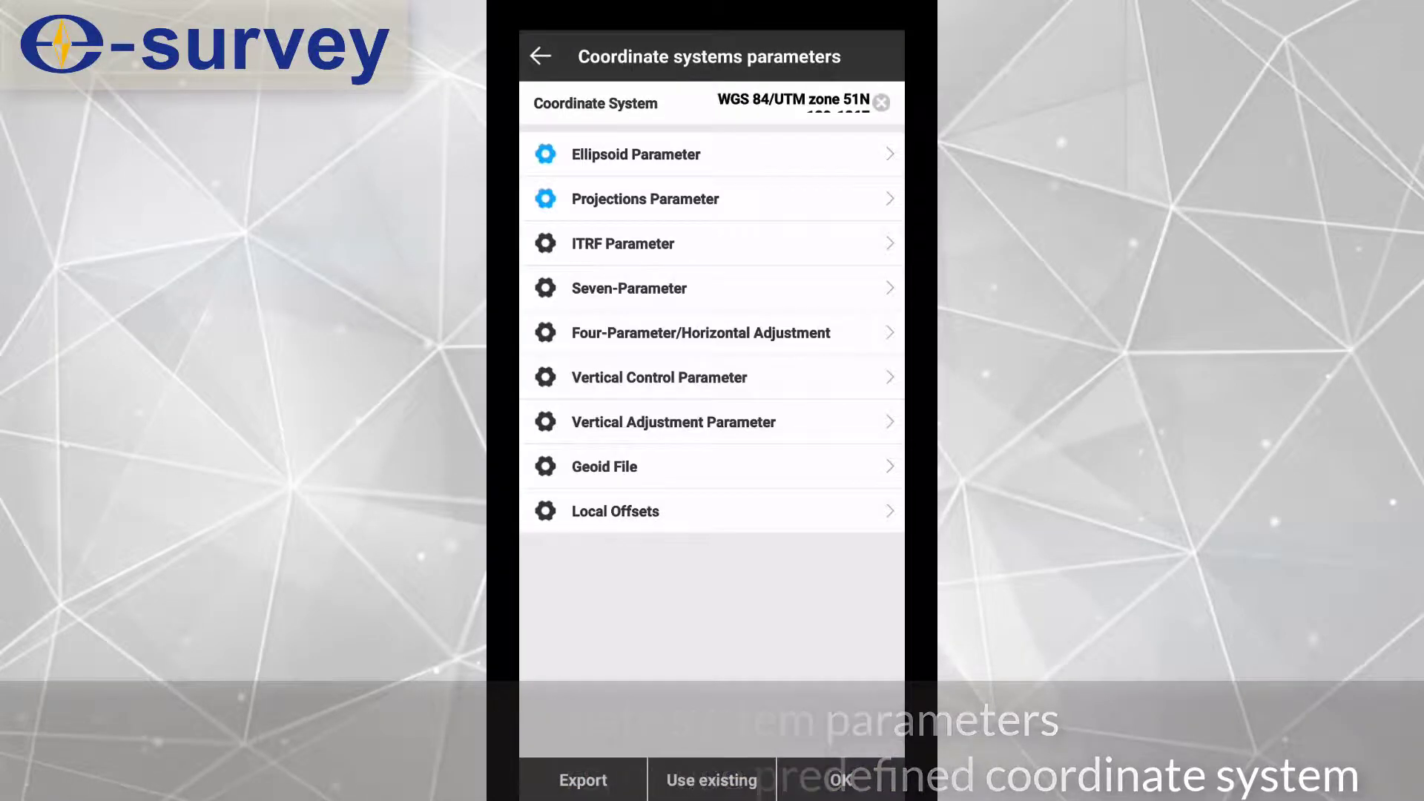
left_click(646, 198)
left_click(712, 779)
left_click(840, 780)
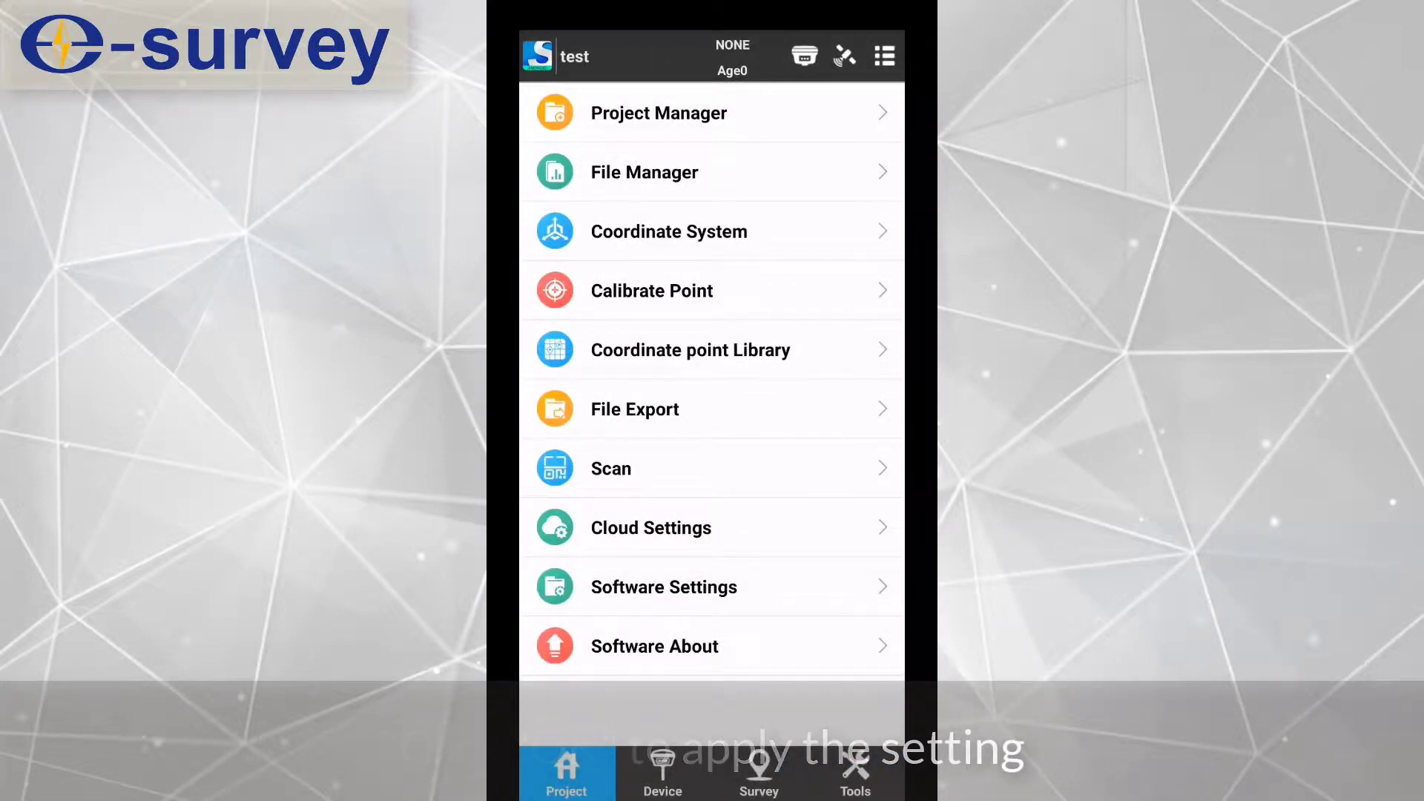
left_click(663, 772)
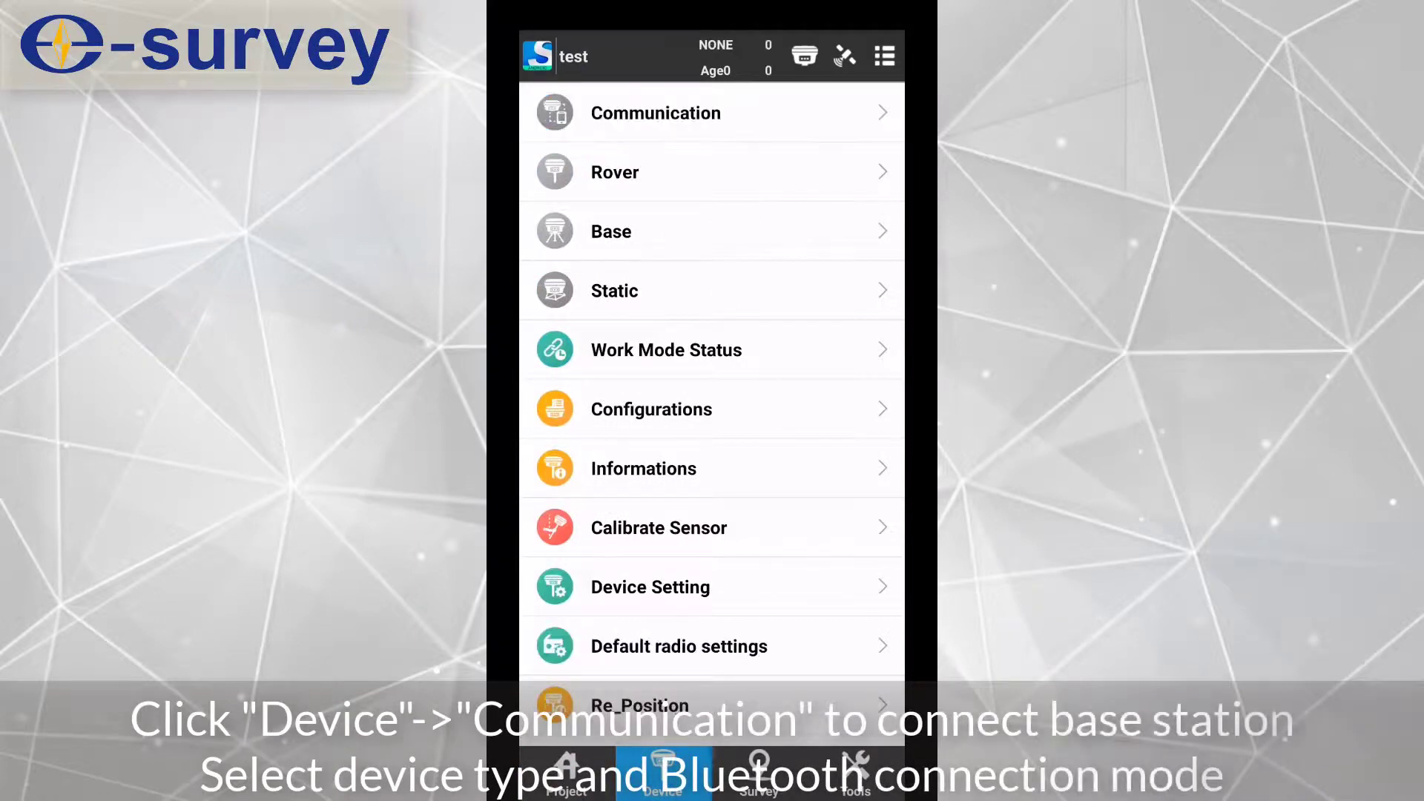
left_click(655, 112)
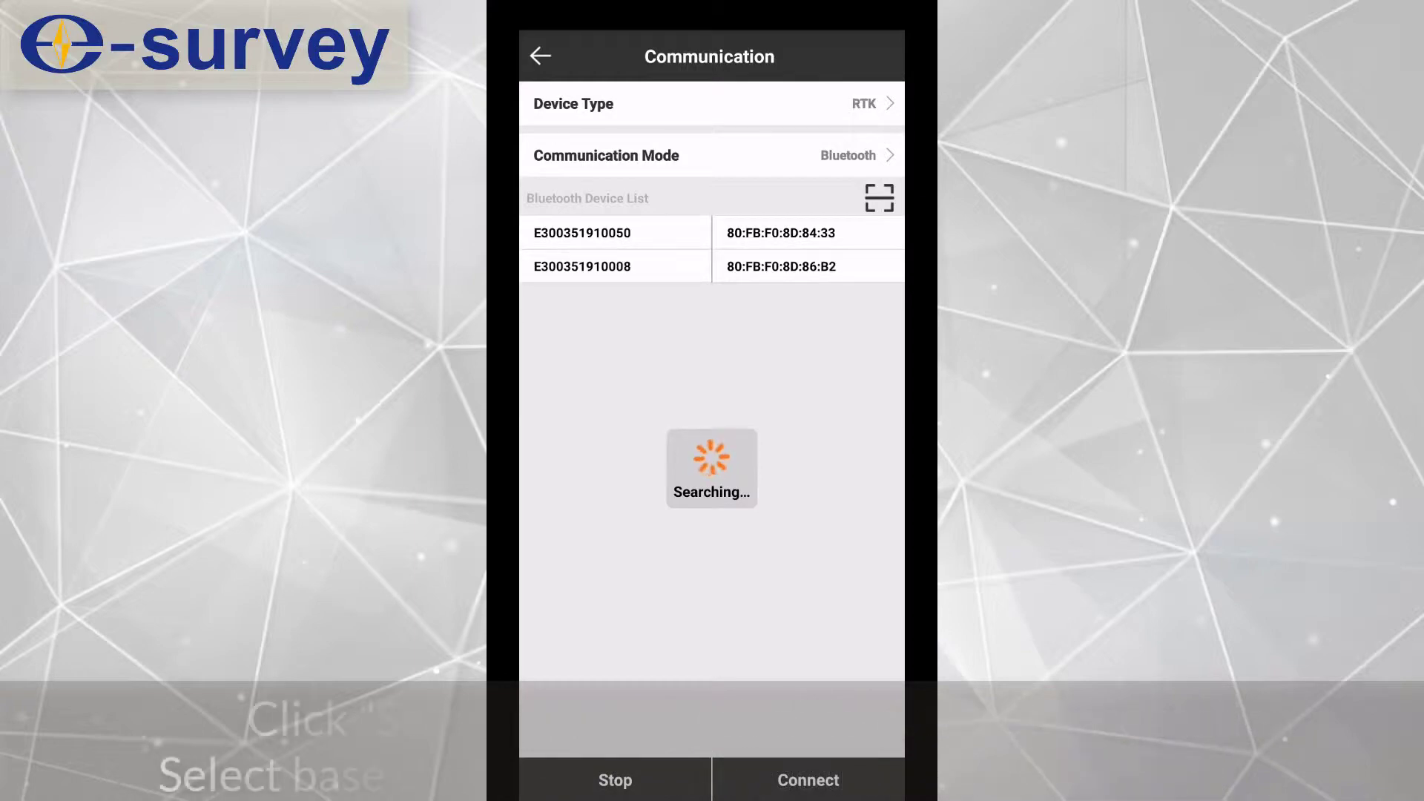
left_click(615, 266)
left_click(840, 779)
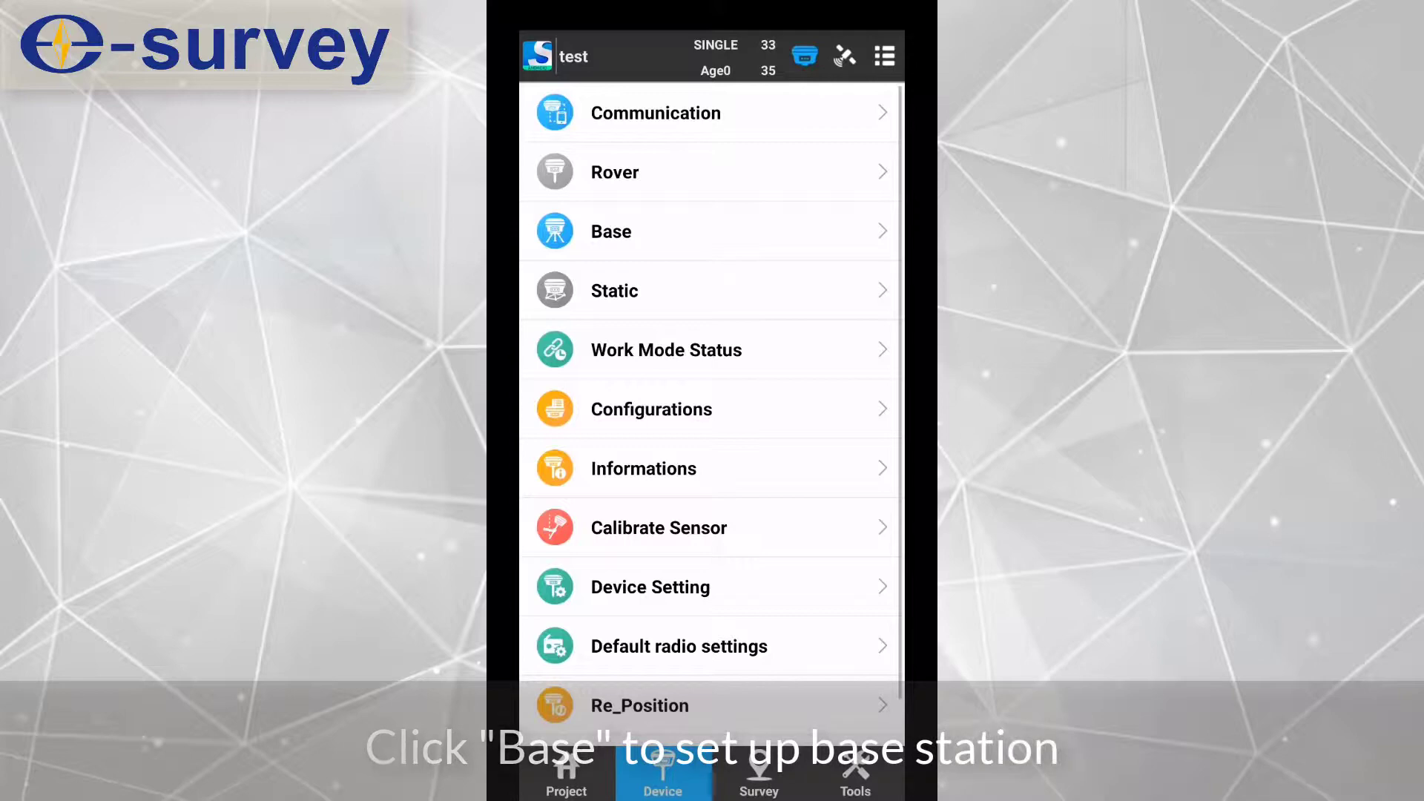
Keep the base start-up mode as input base coordinates with RTCM3.2 differential format
left_click(611, 231)
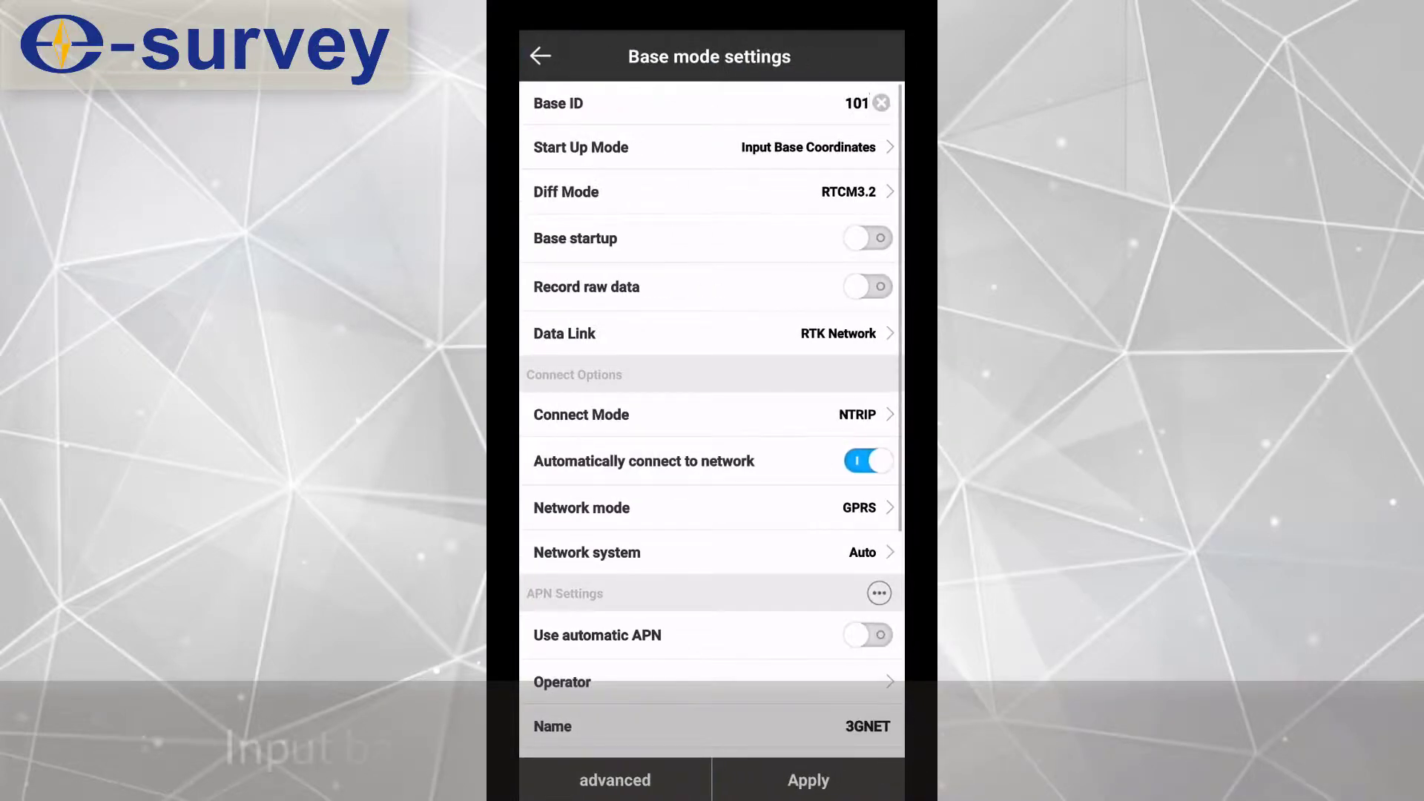
left_click(808, 147)
left_click(663, 459)
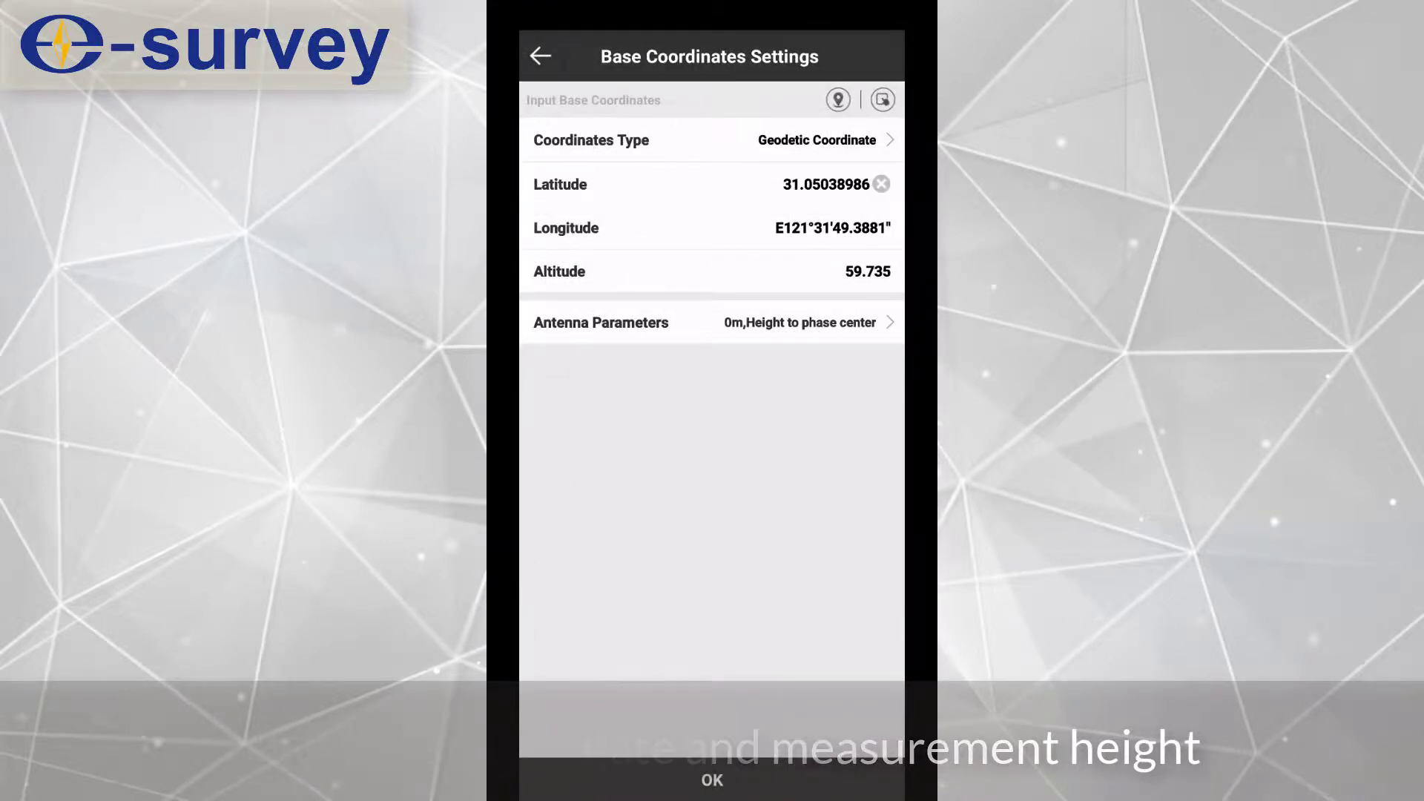
left_click(712, 780)
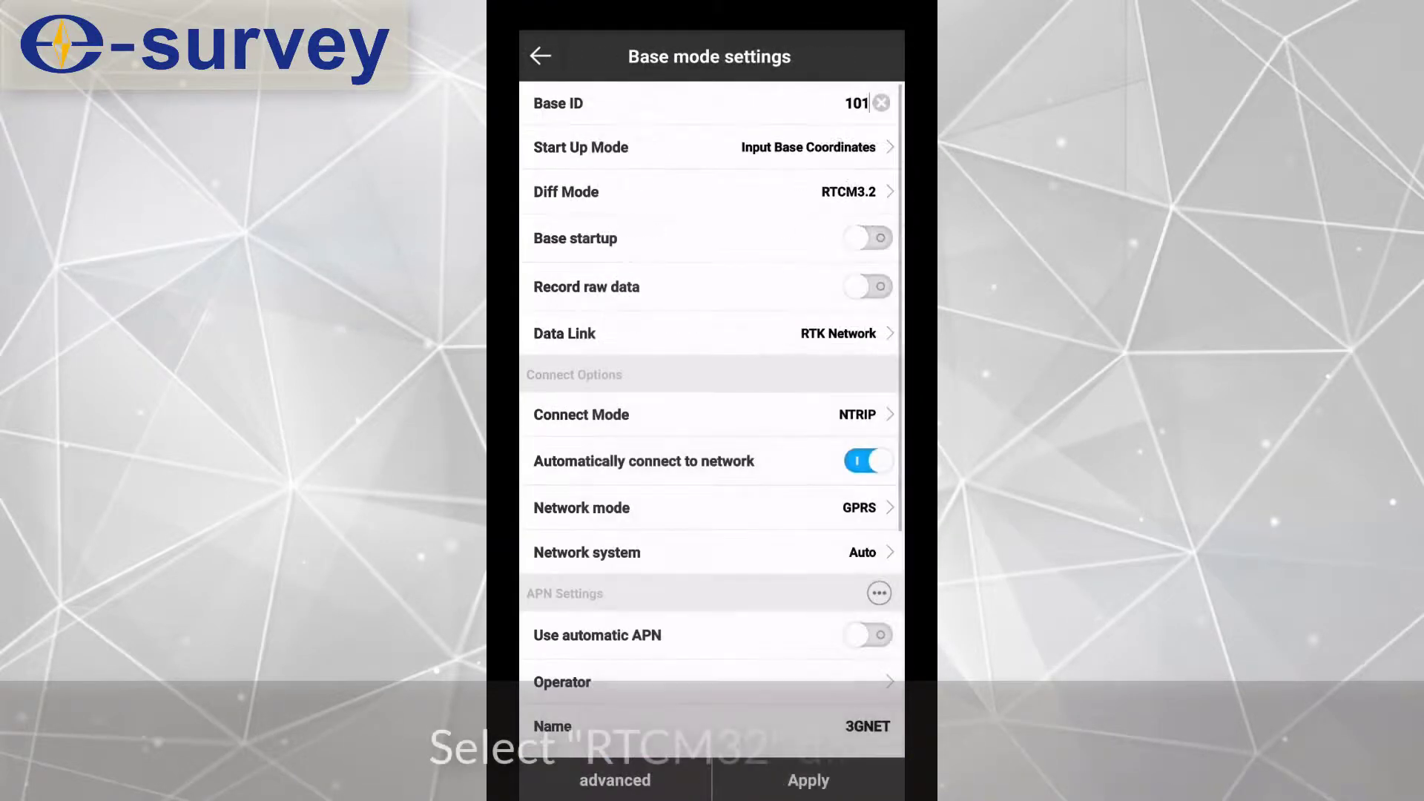
left_click(712, 191)
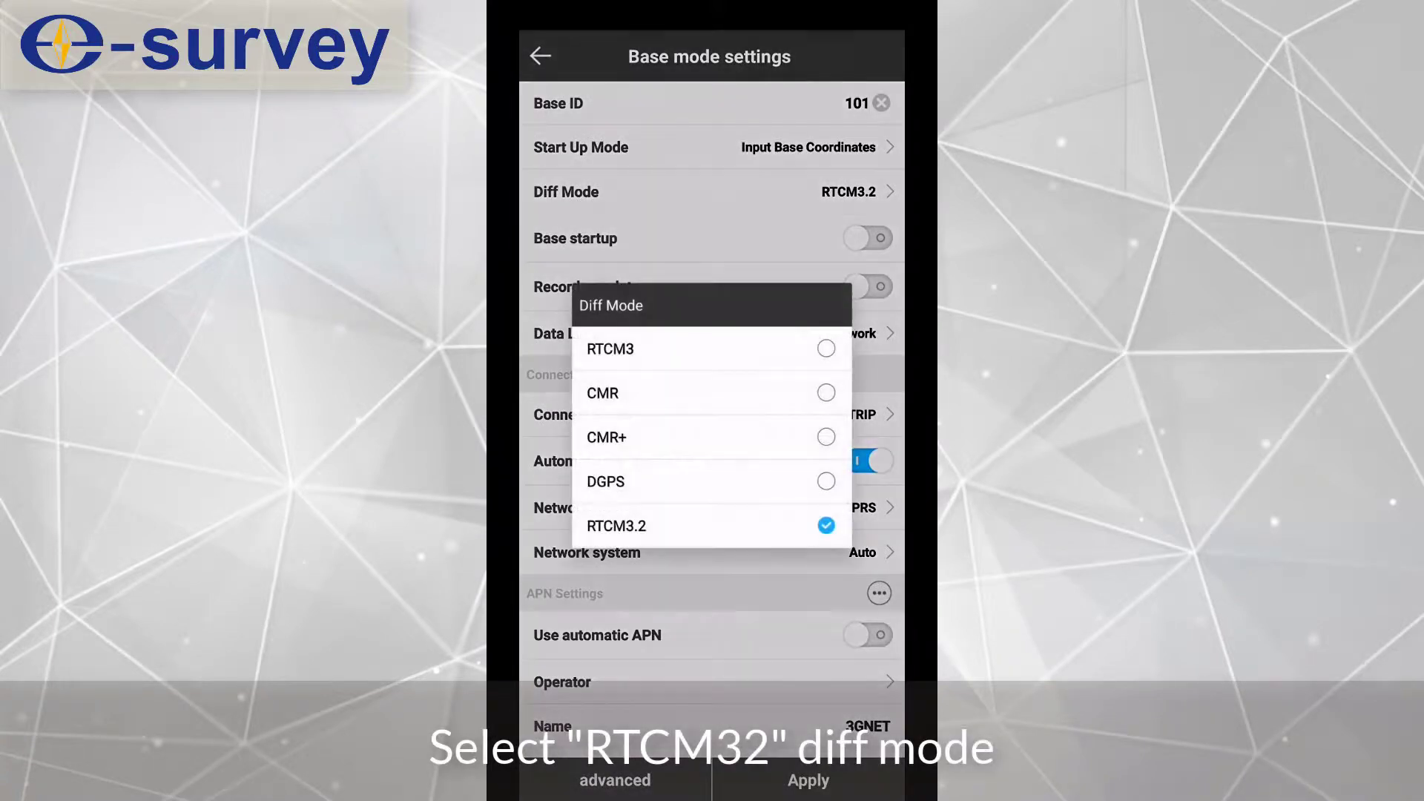
left_click(712, 526)
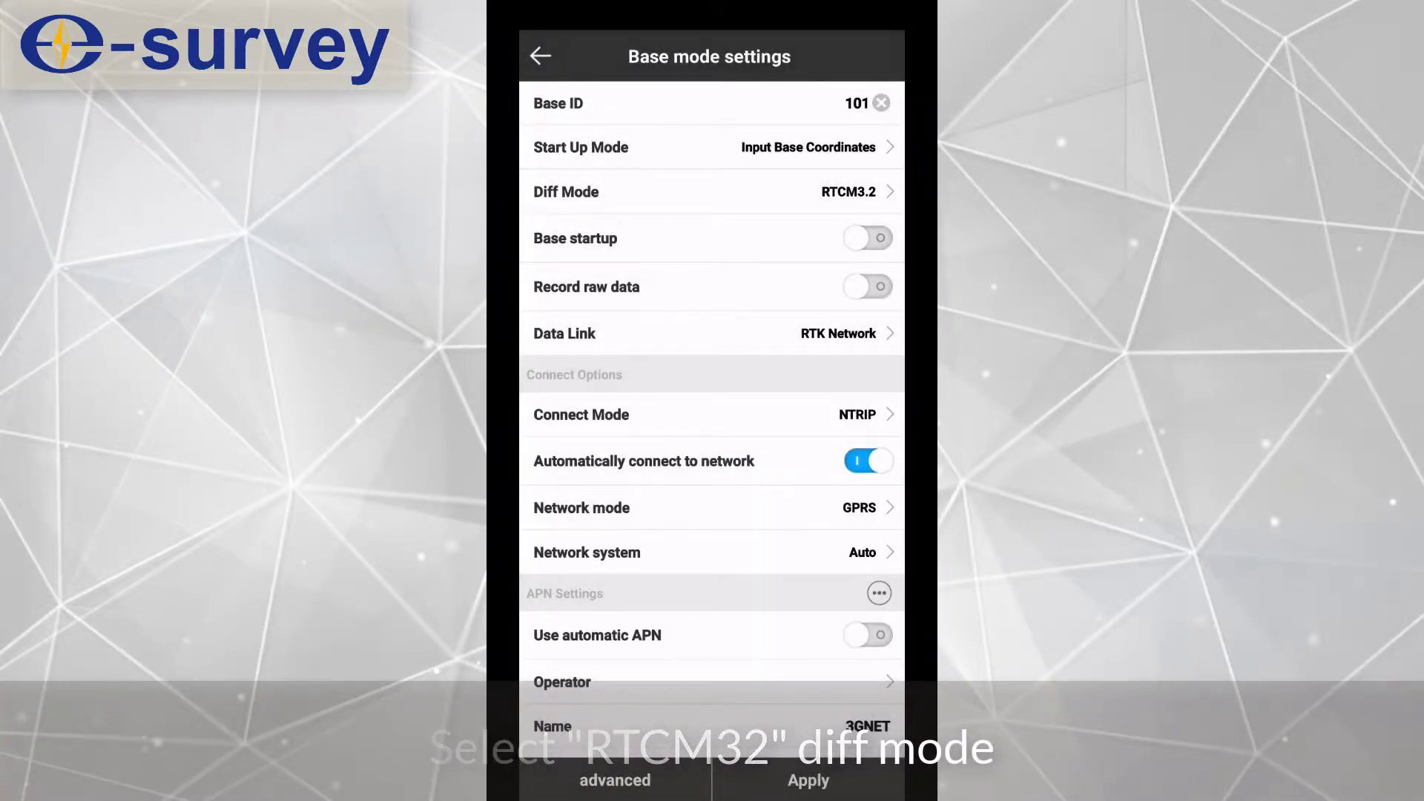
Keep RTK Network as the base data link with NTRIP connection mode
left_click(712, 333)
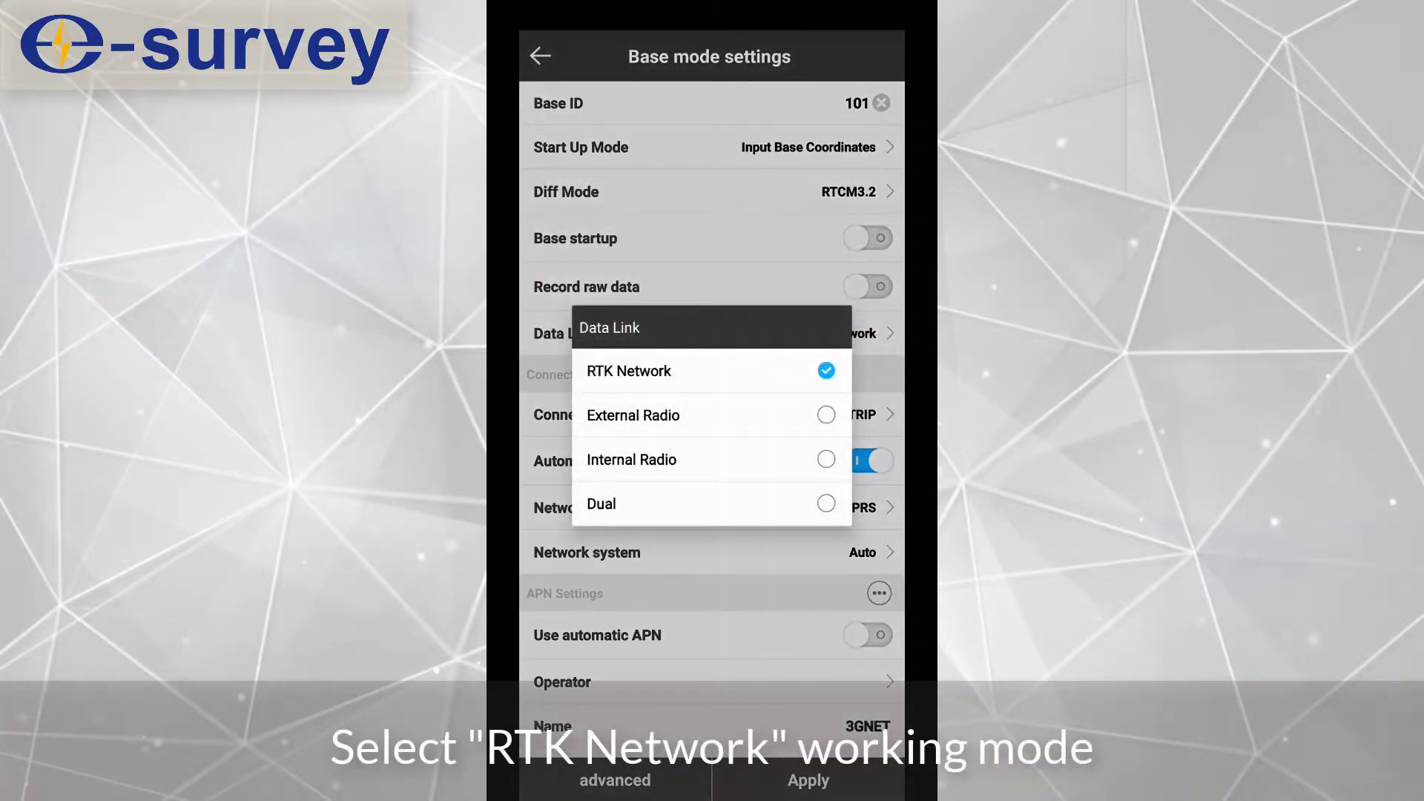
left_click(712, 371)
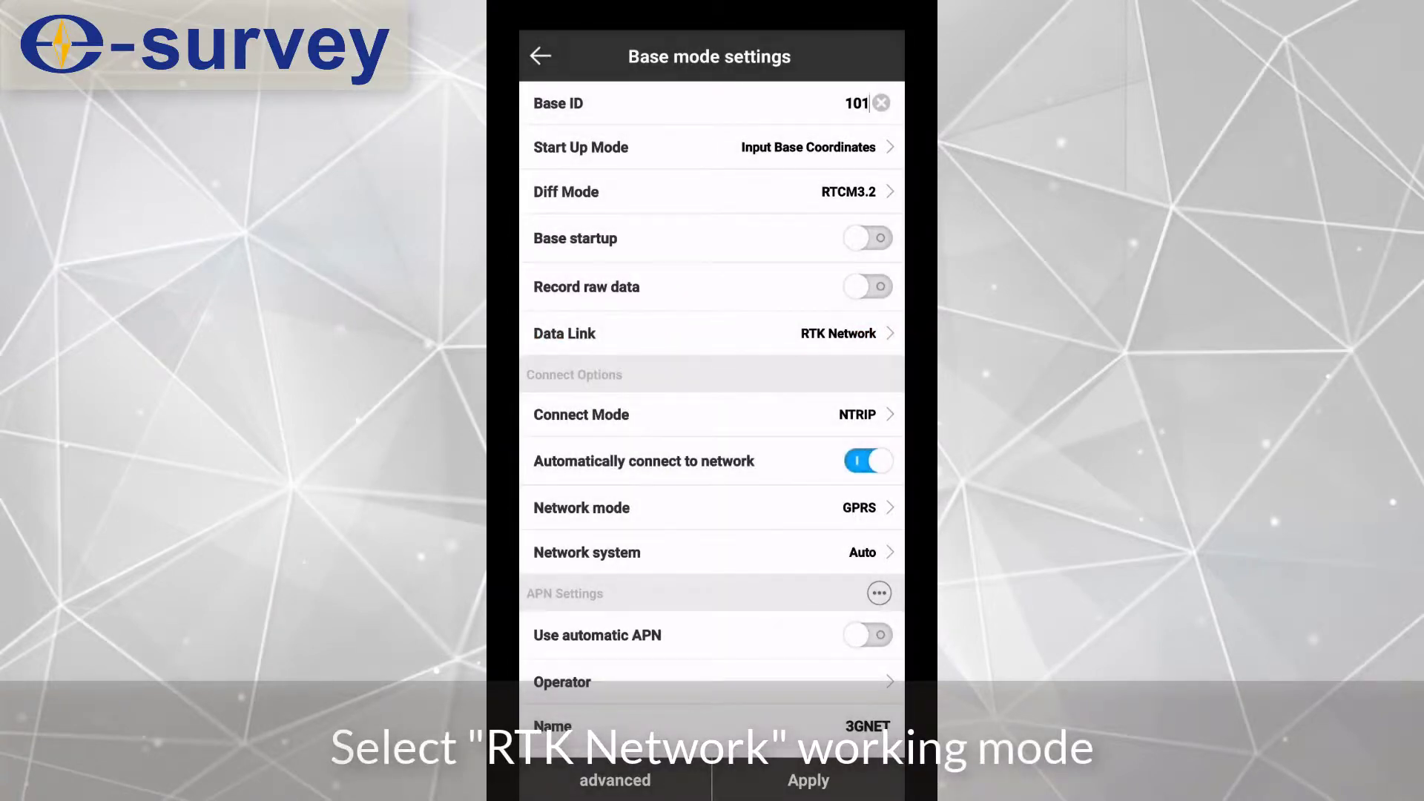
scroll(712, 430, "down", 4)
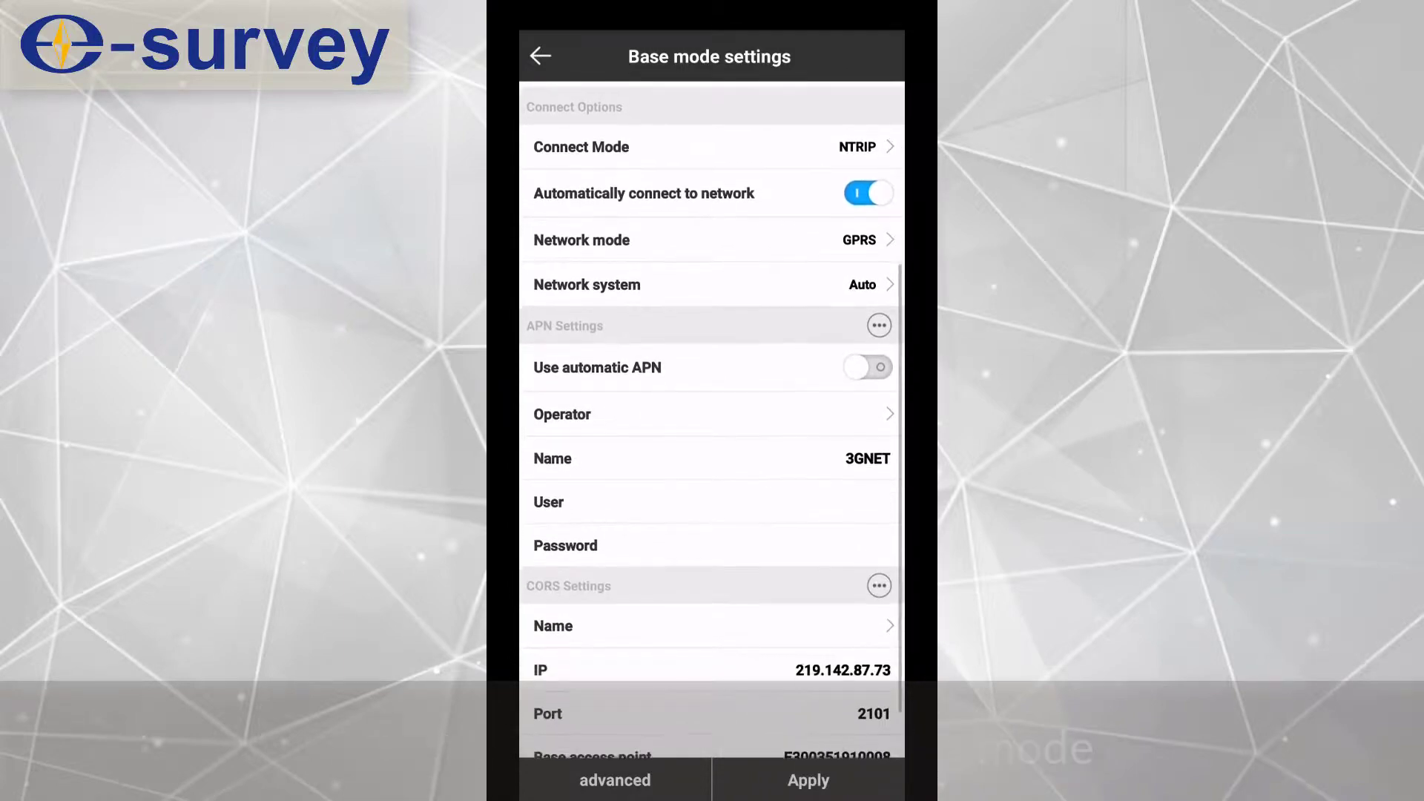
left_click(712, 145)
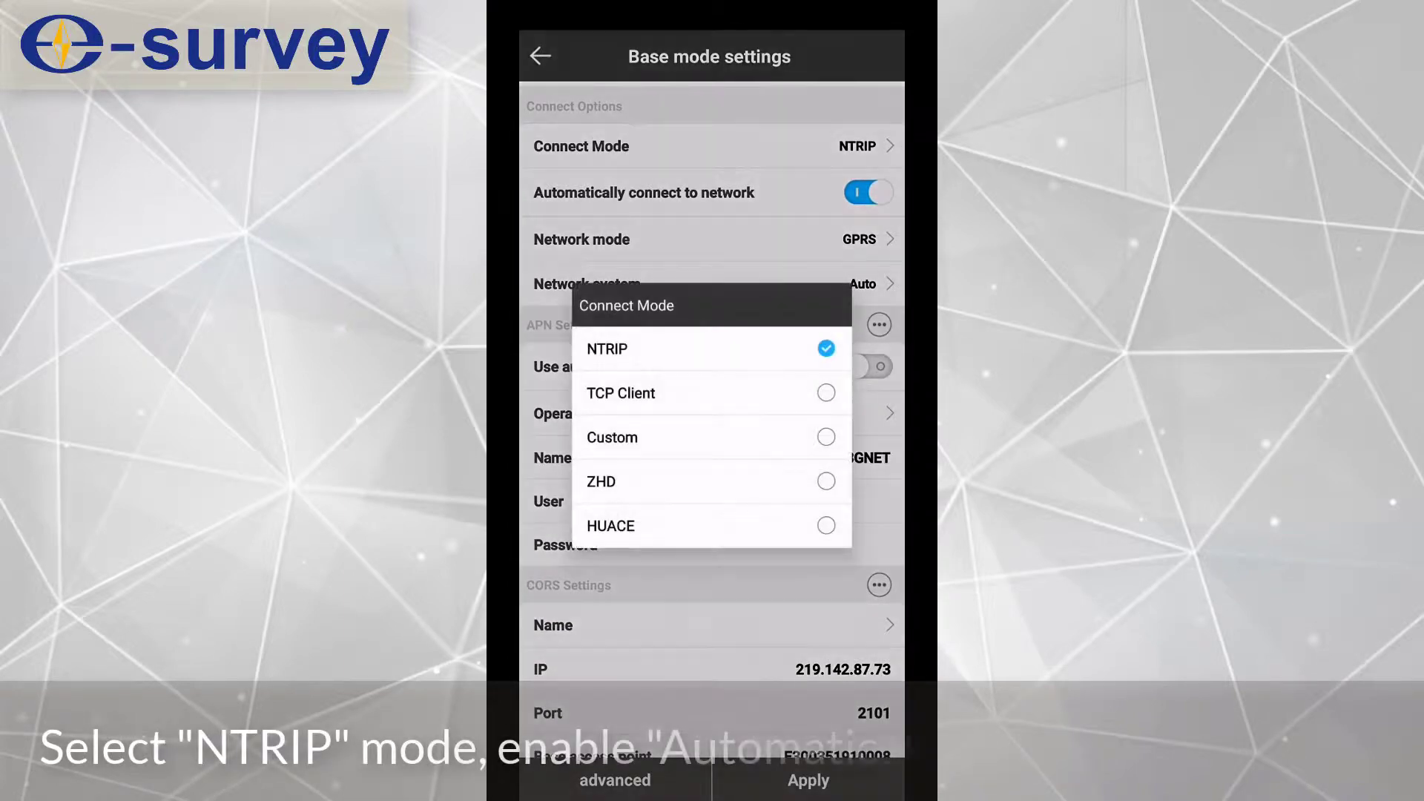
left_click(607, 349)
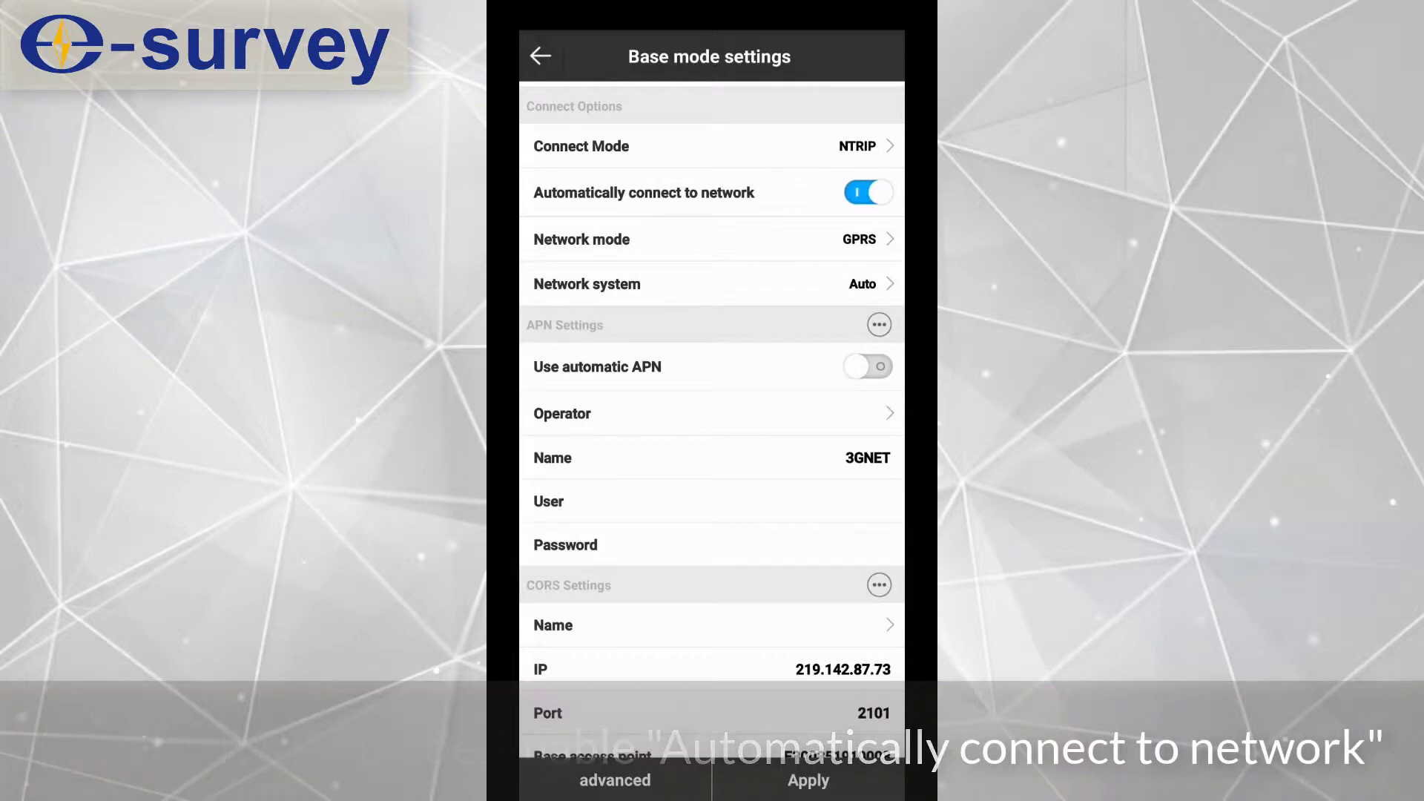
scroll(712, 423, "down", 1)
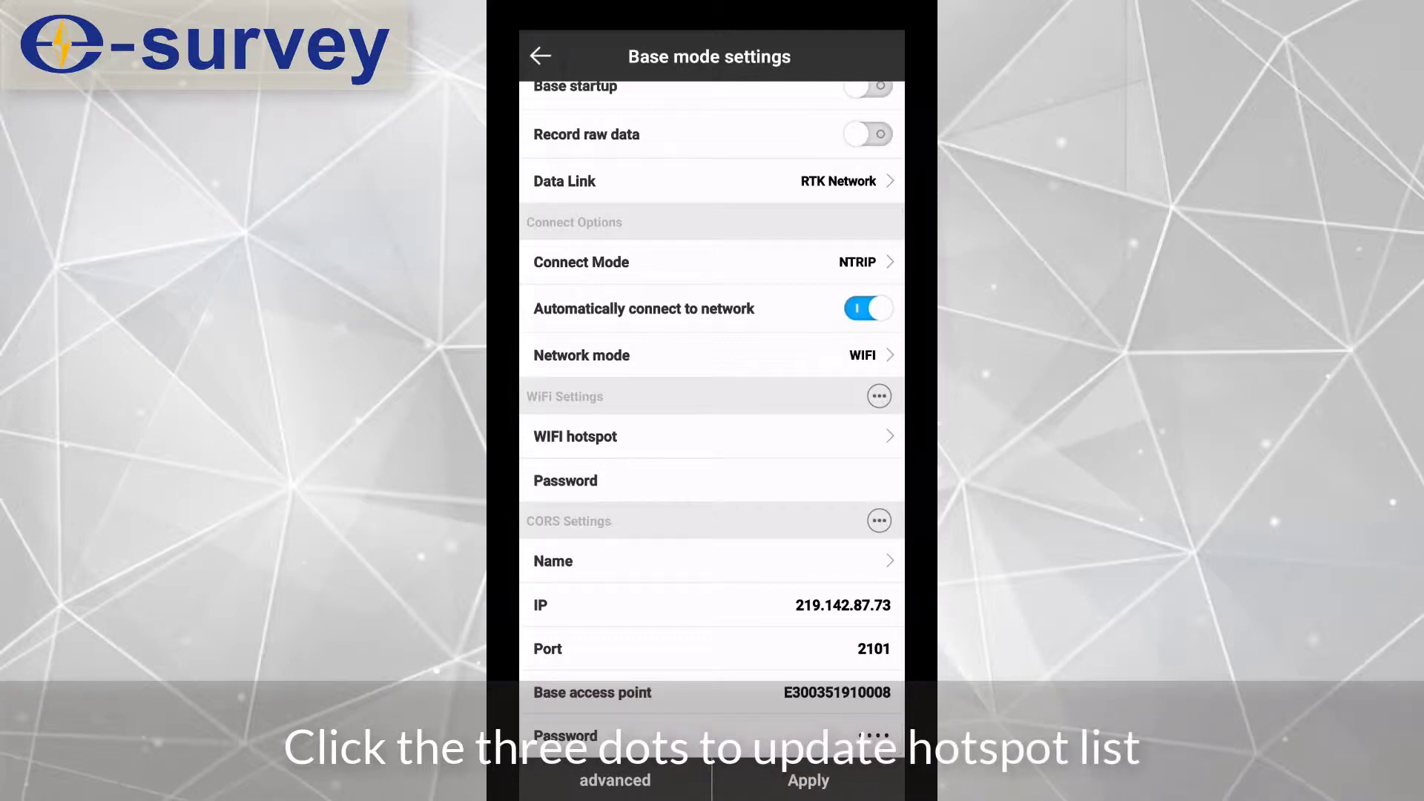
left_click(879, 396)
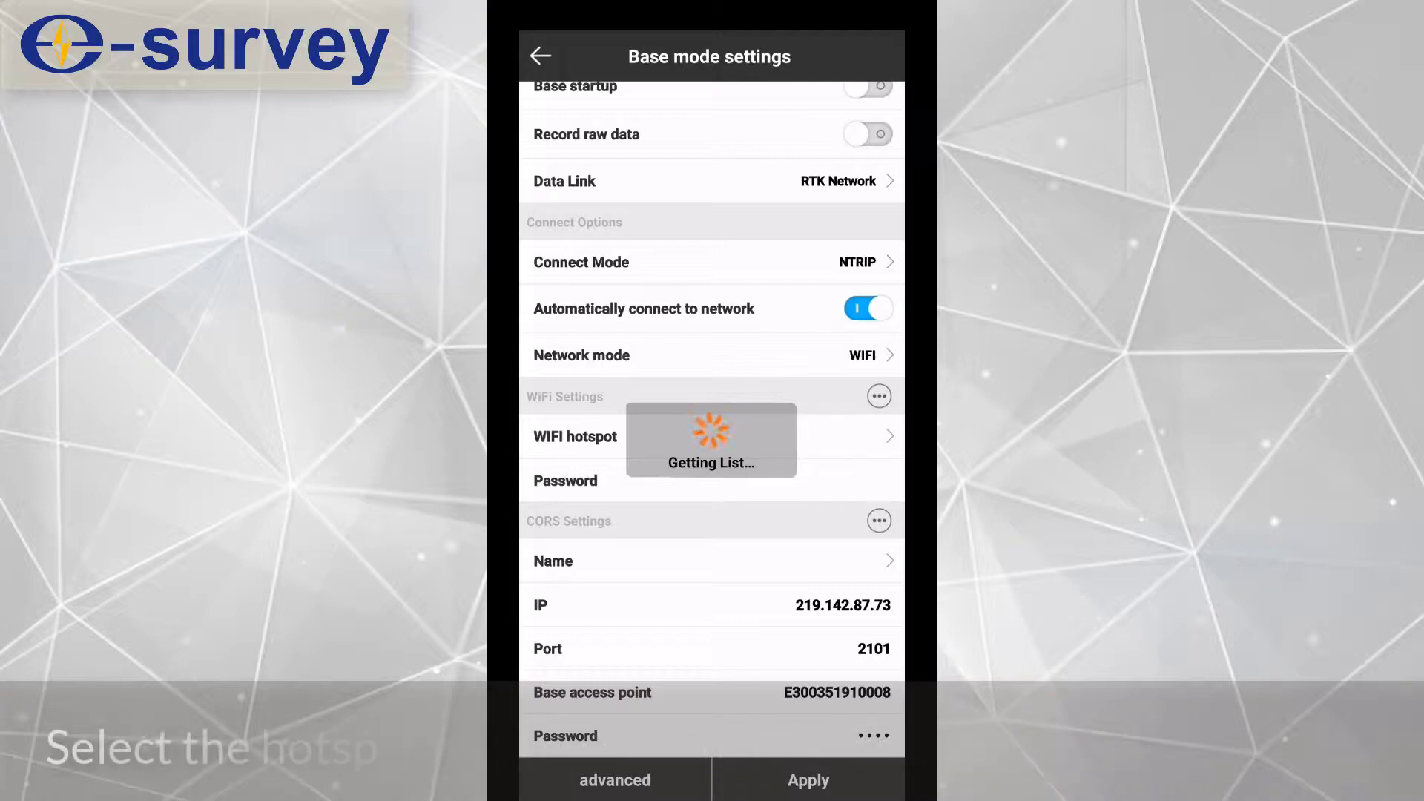
left_click(712, 436)
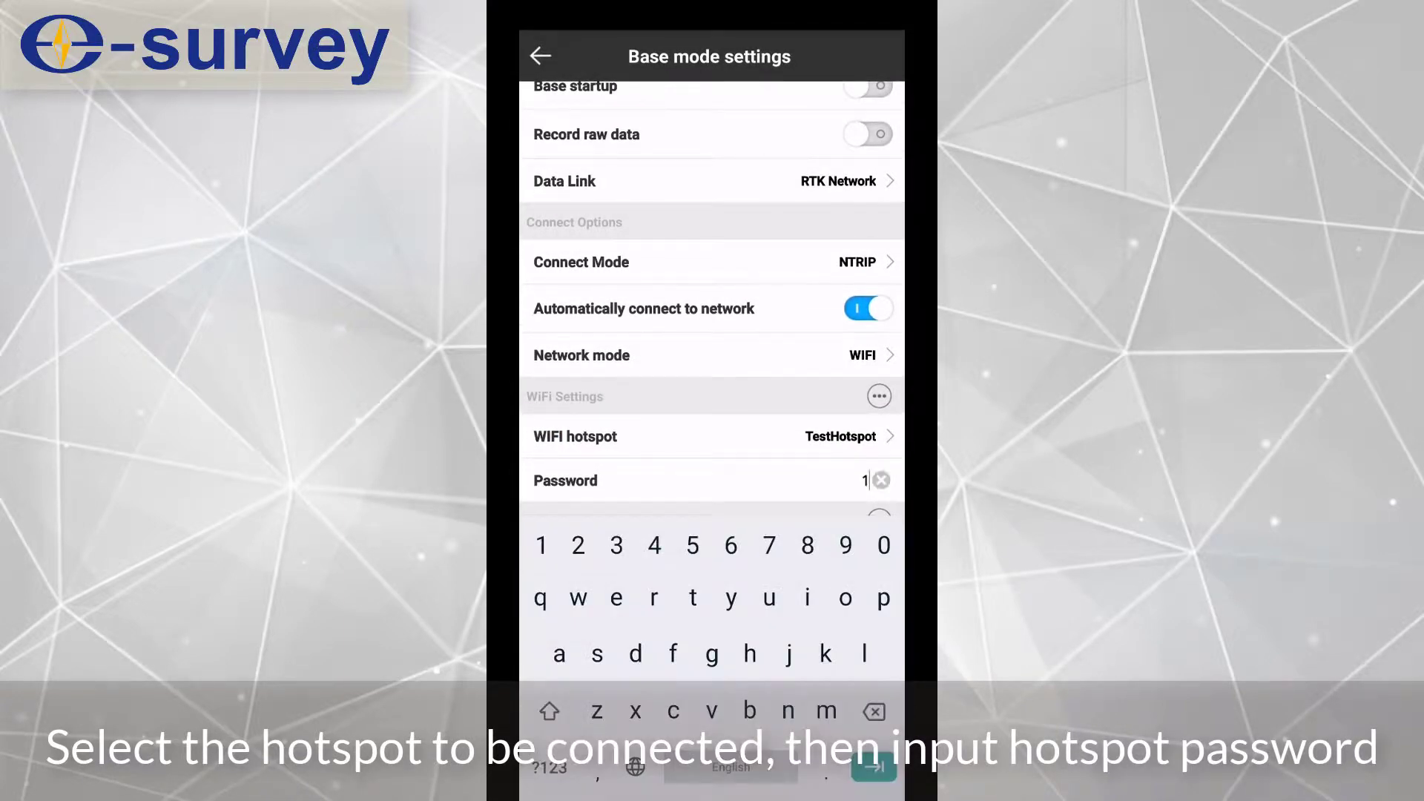
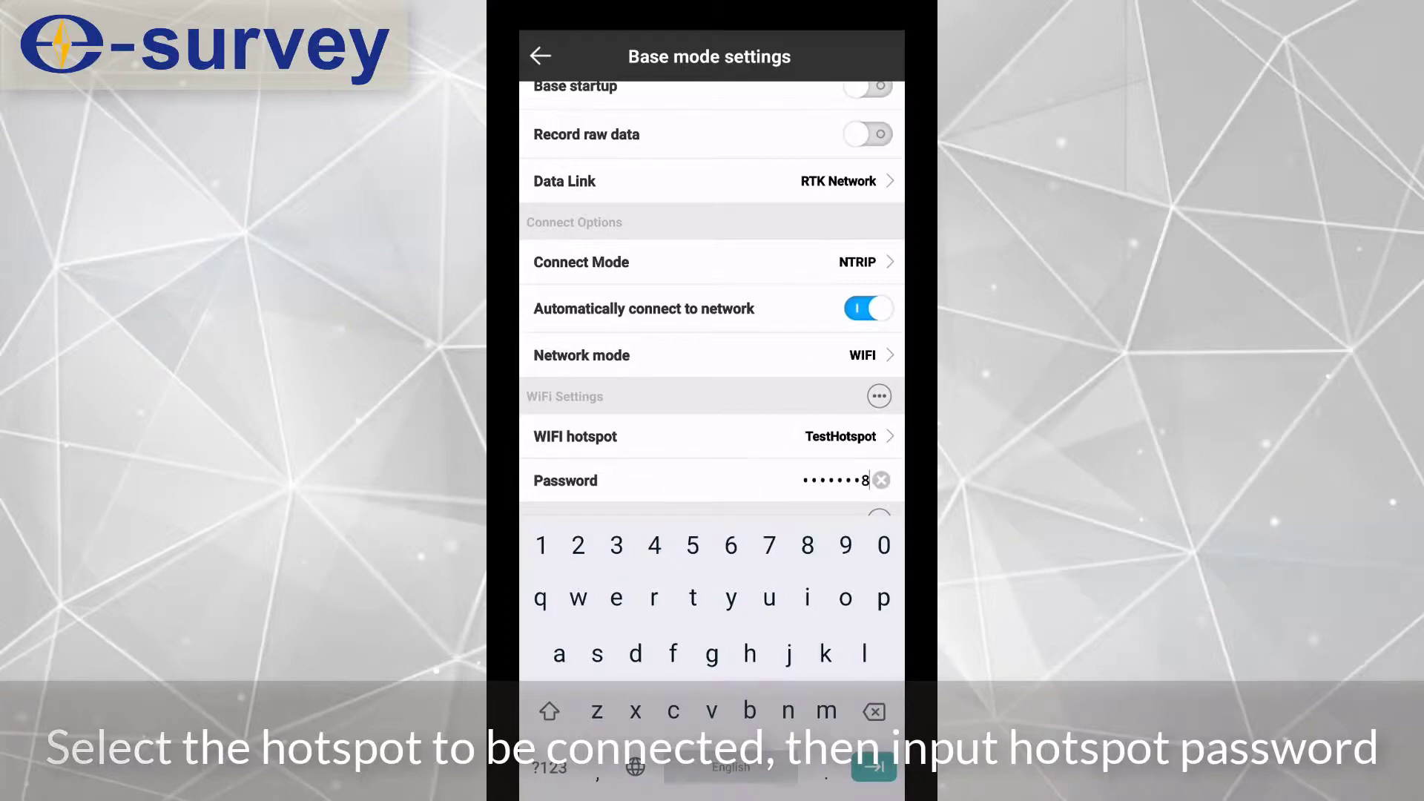
key("Return")
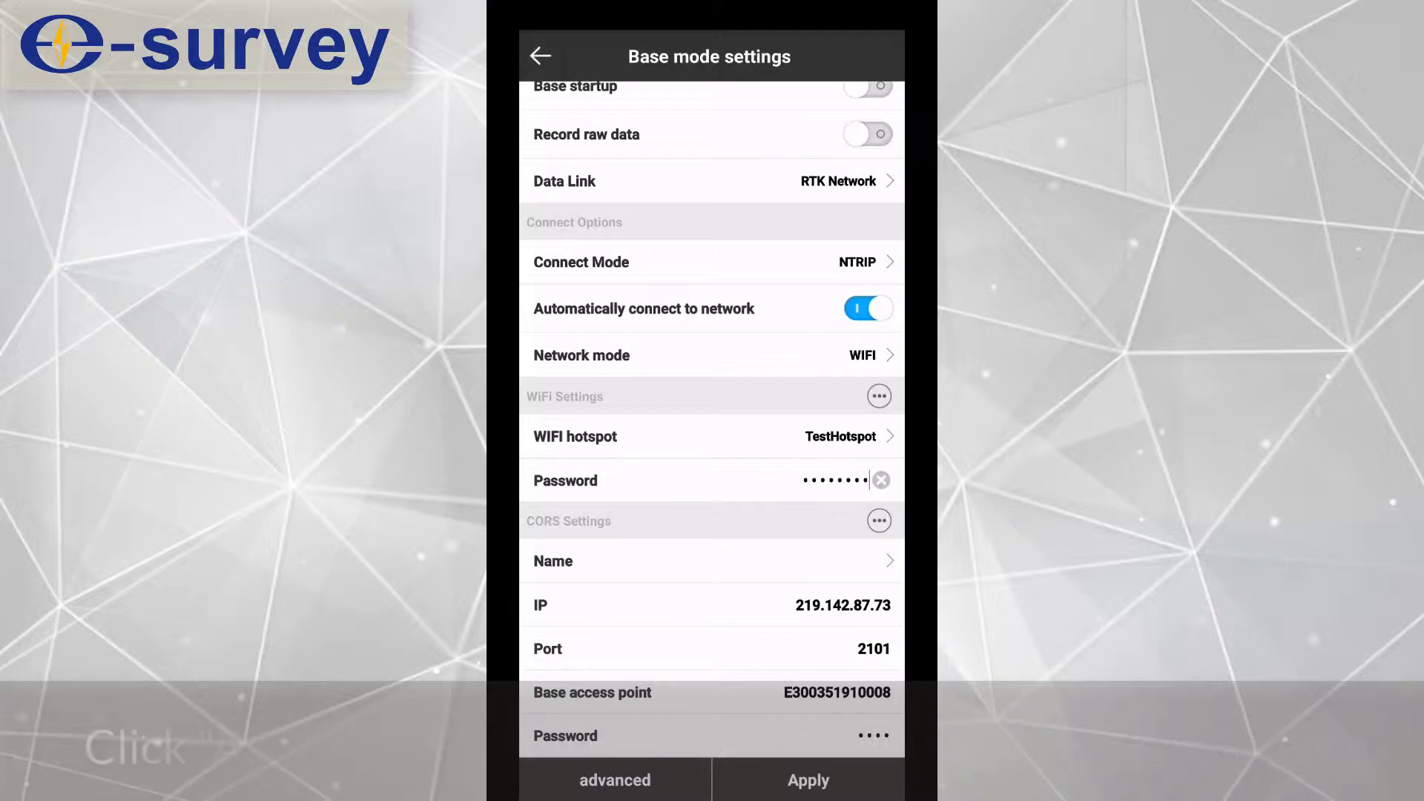
left_click(615, 780)
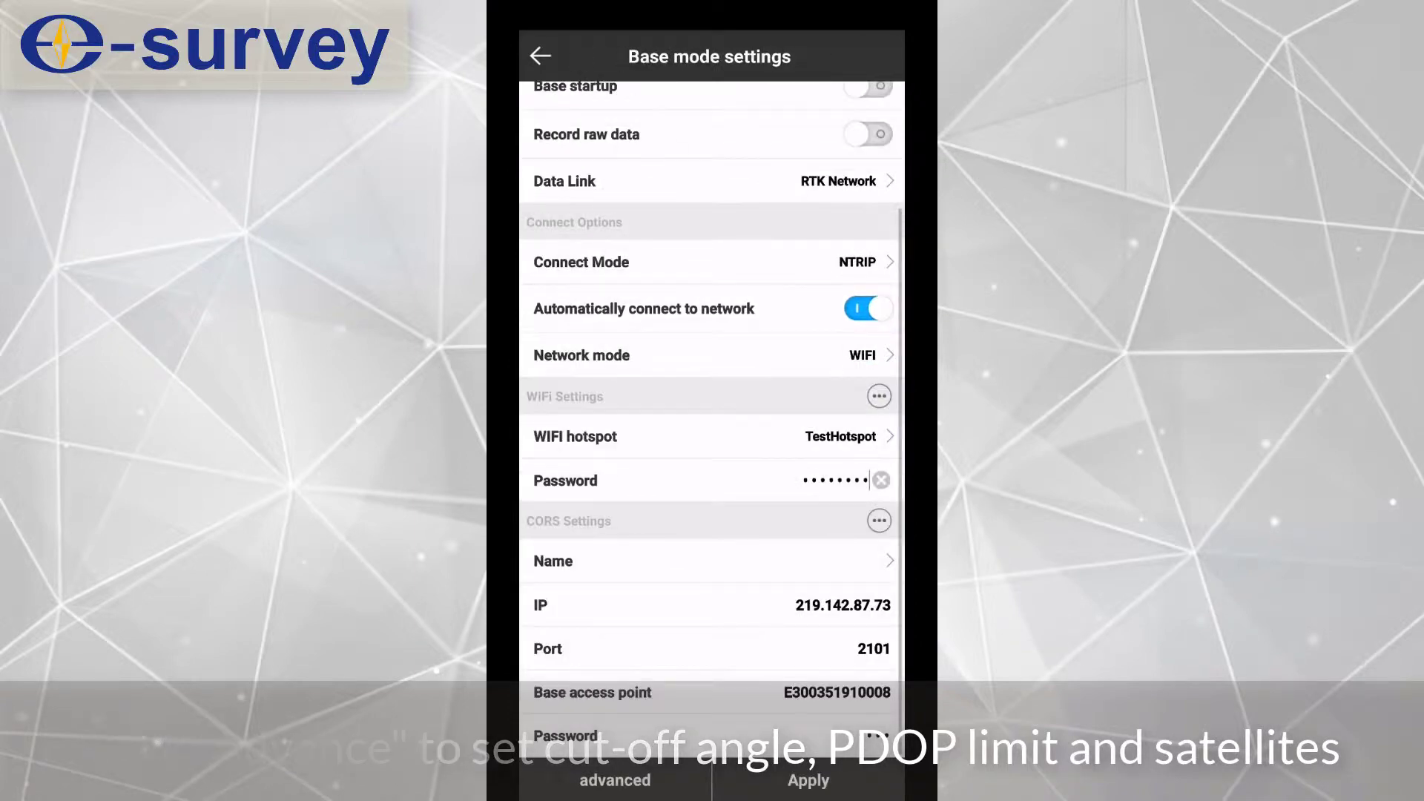
Apply the base settings and refresh Work Mode Status until it shows Transmitting data
left_click(809, 780)
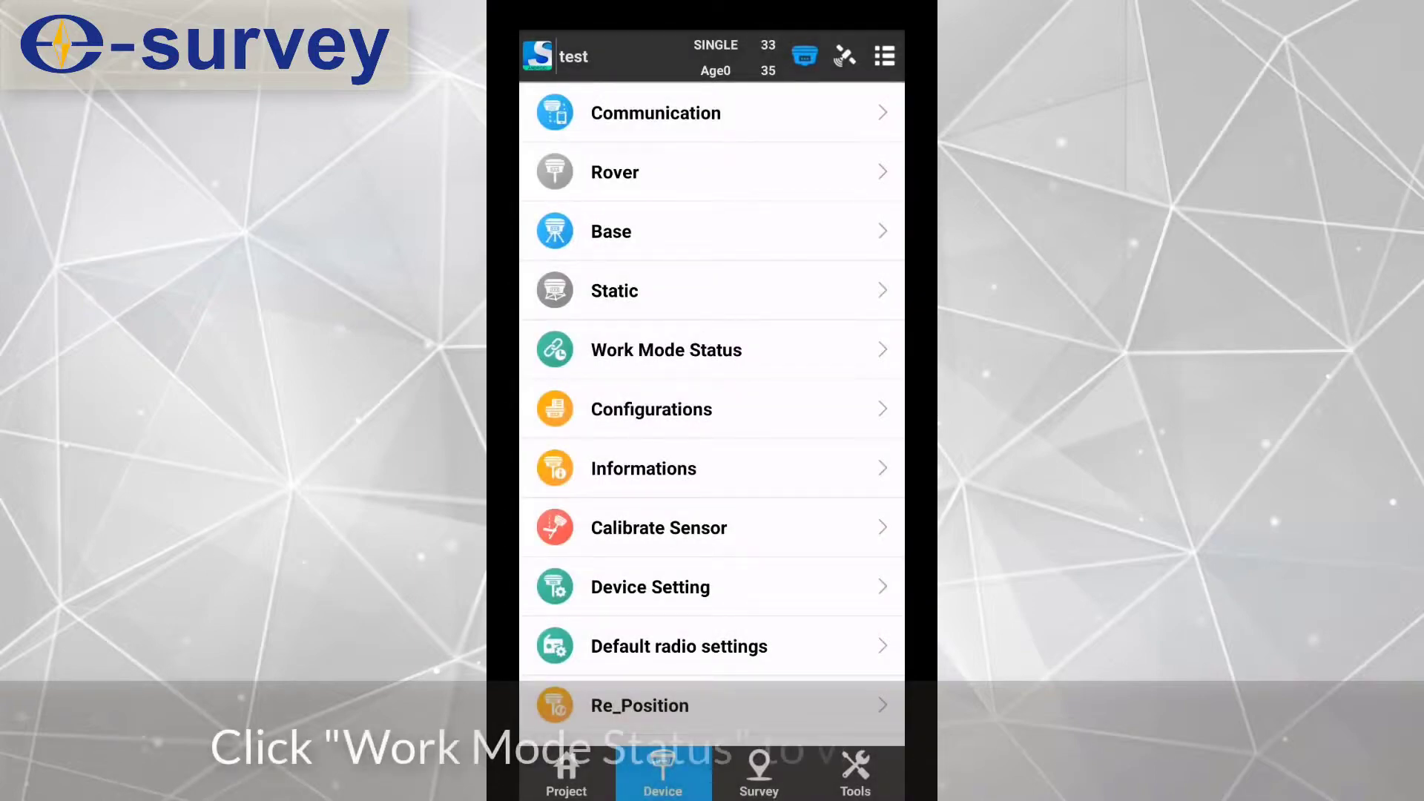
left_click(666, 350)
left_click(808, 103)
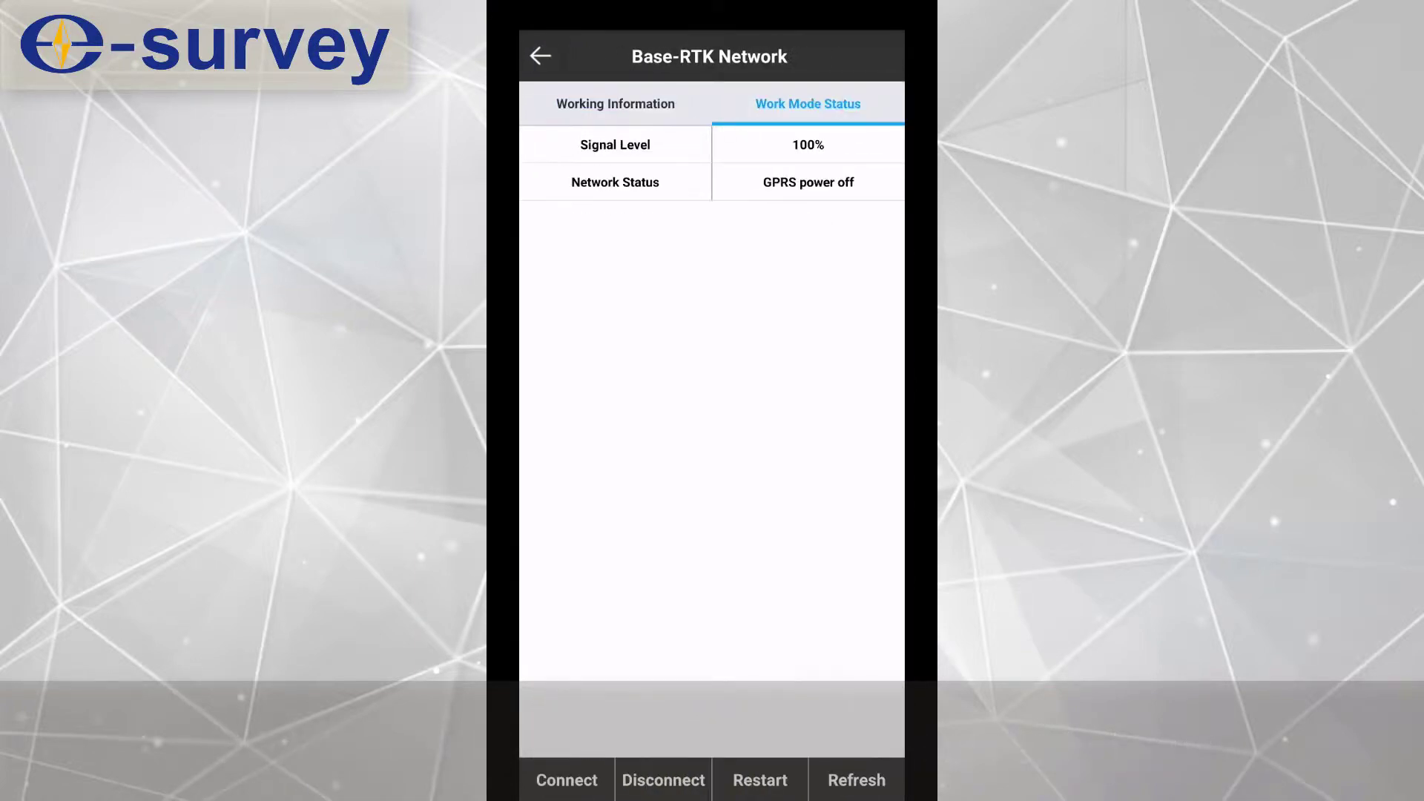
left_click(857, 779)
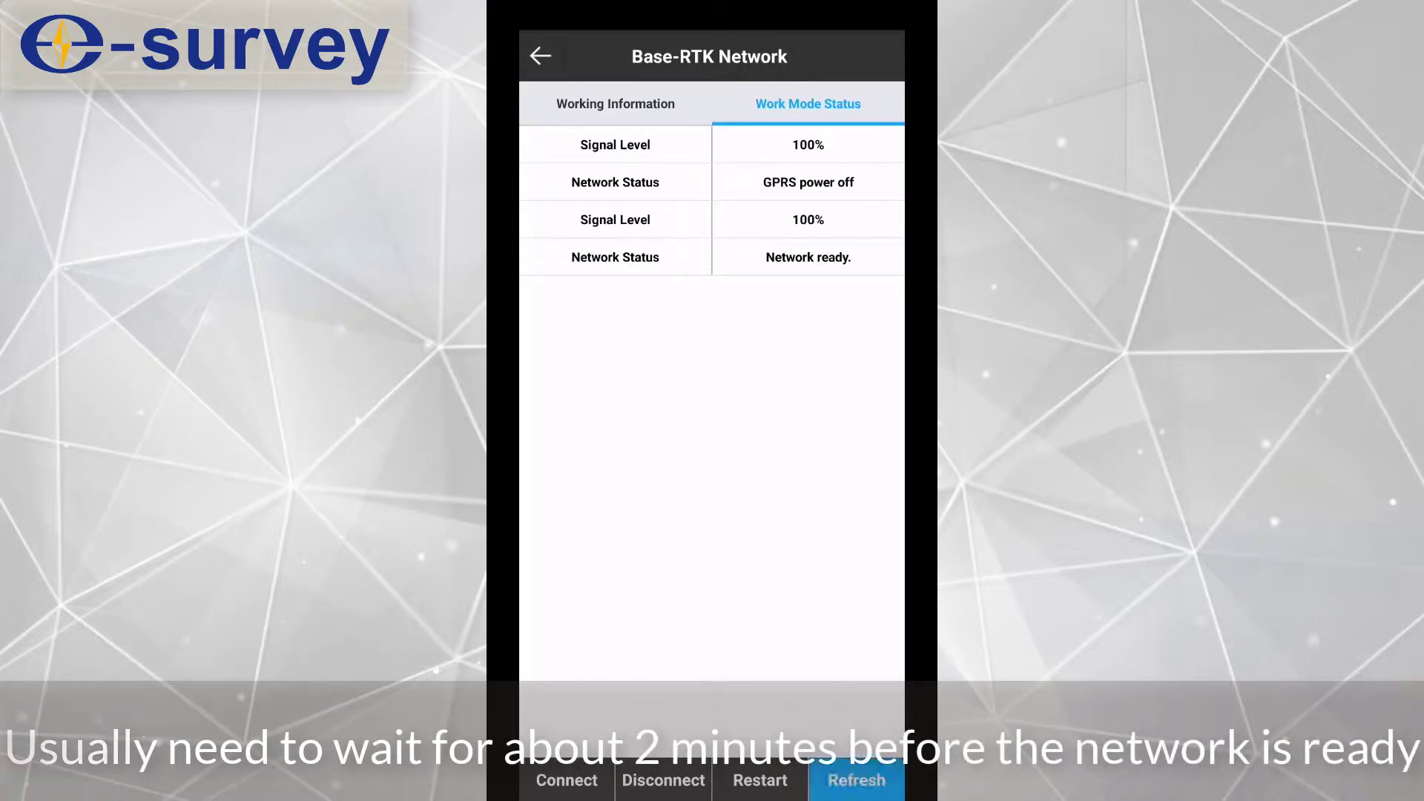
left_click(857, 780)
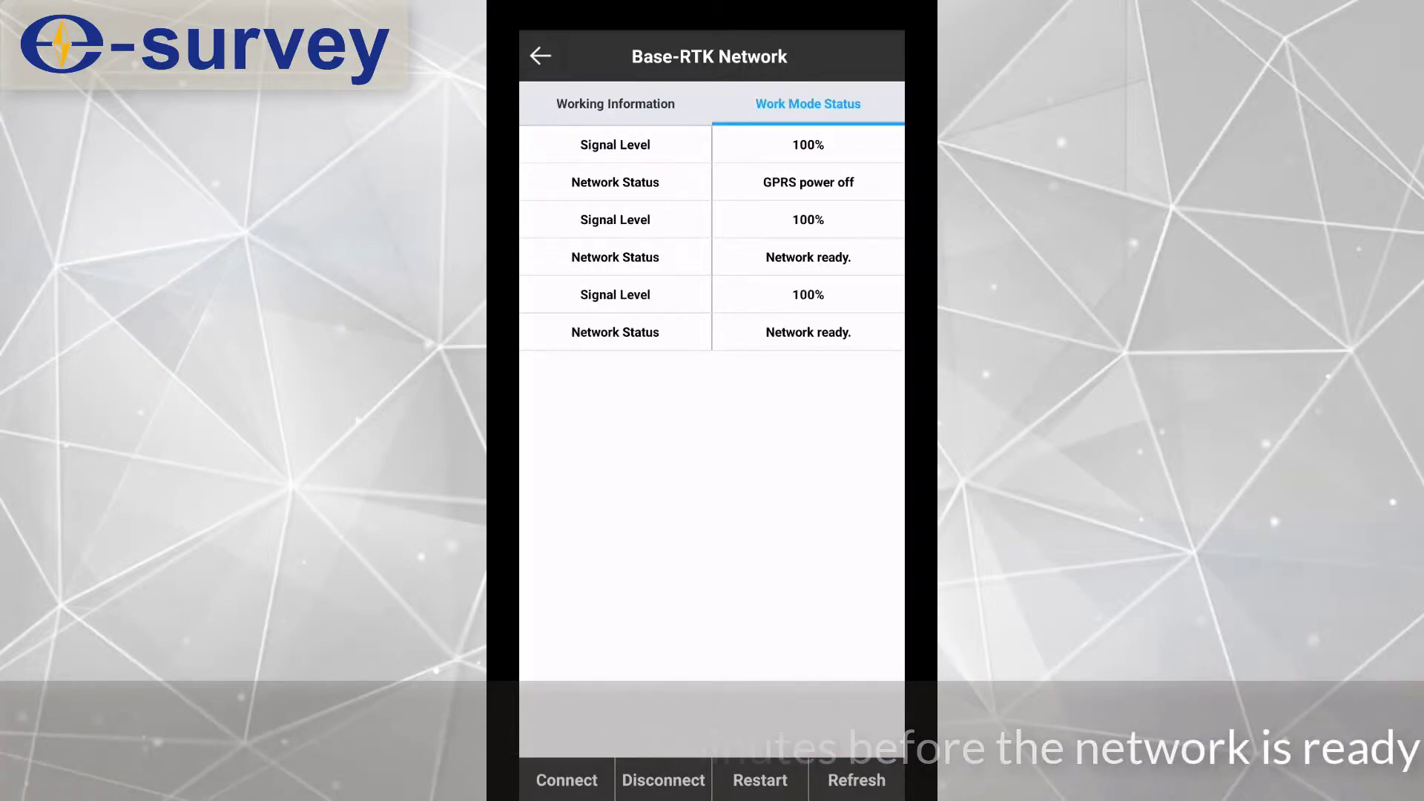
left_click(857, 780)
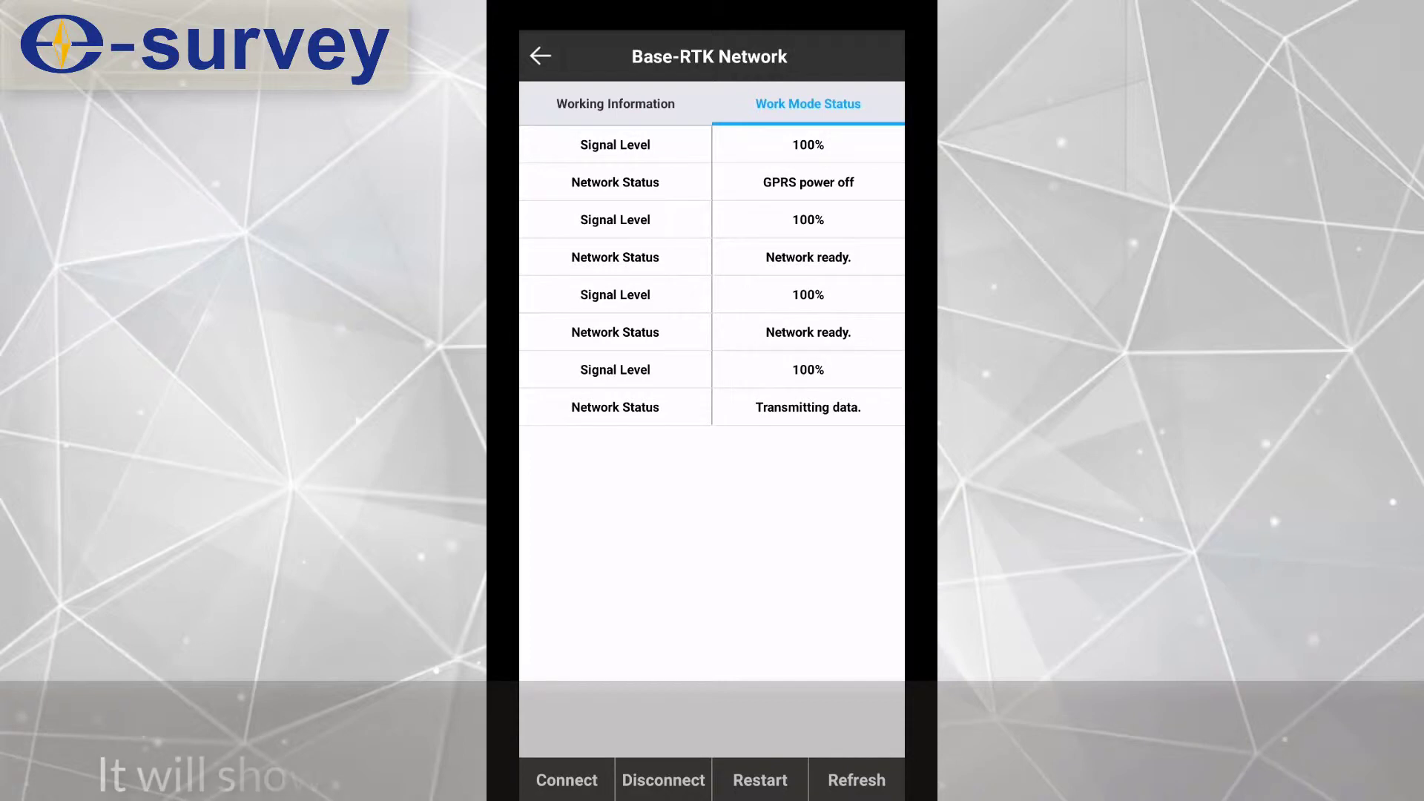
left_click(857, 780)
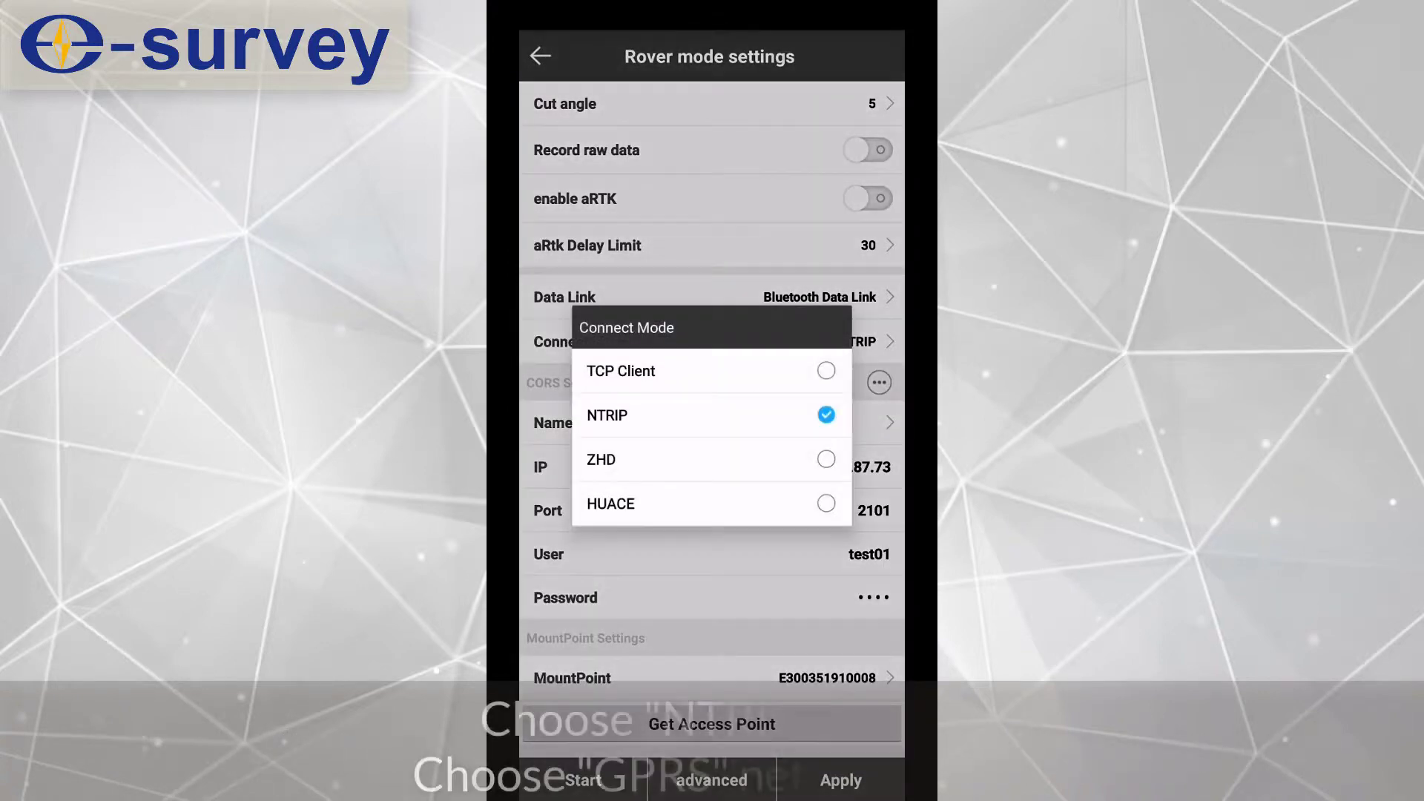
scroll(712, 415, "down", 3)
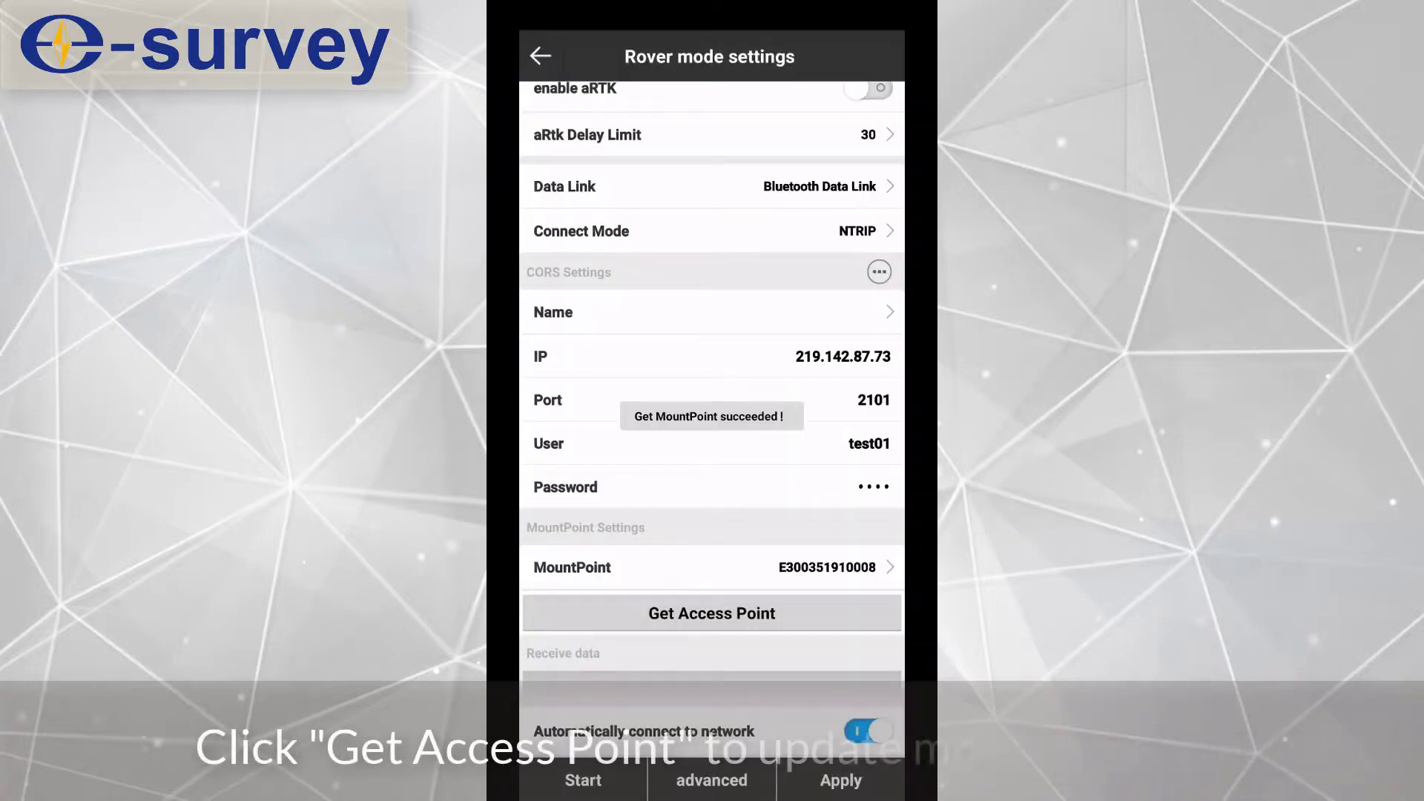
left_click(712, 567)
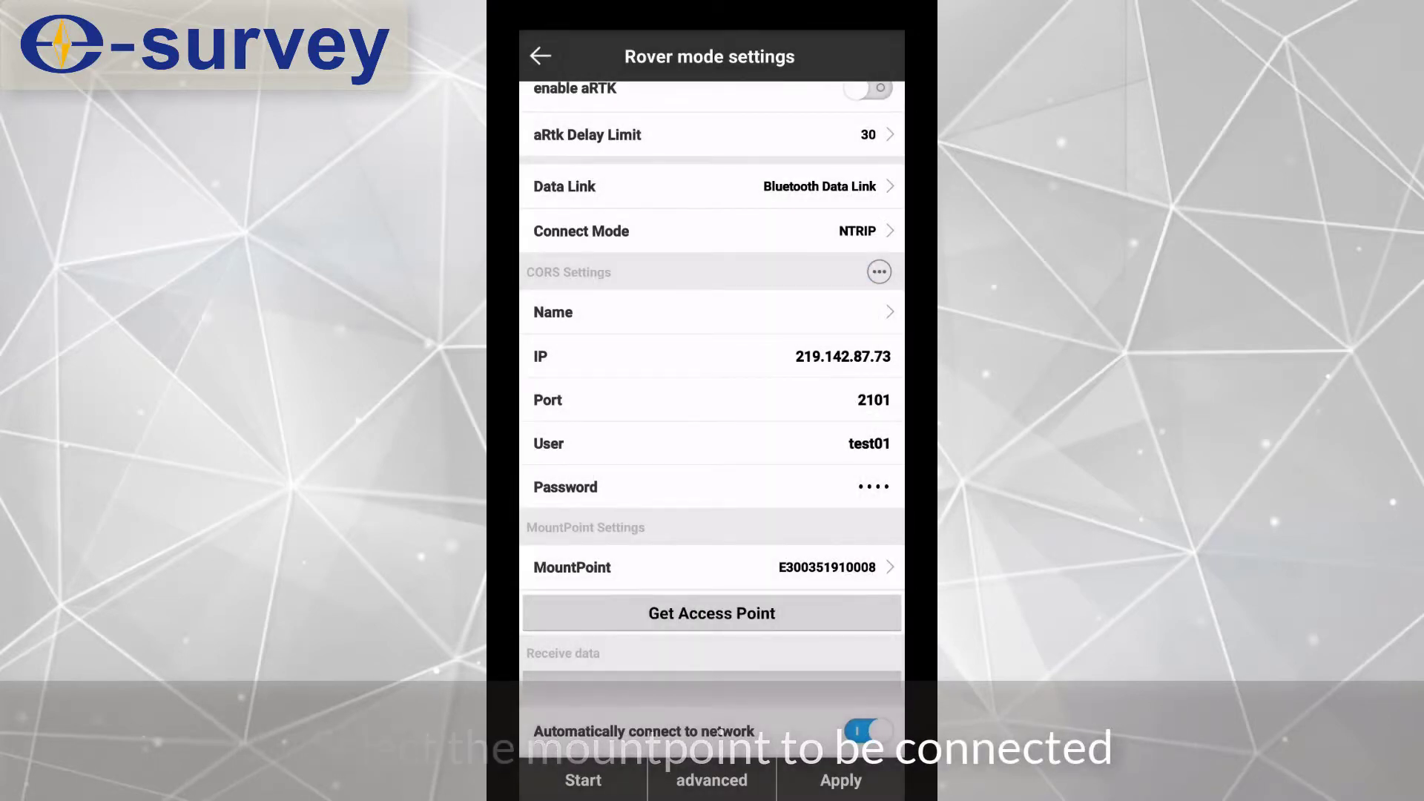
left_click(583, 780)
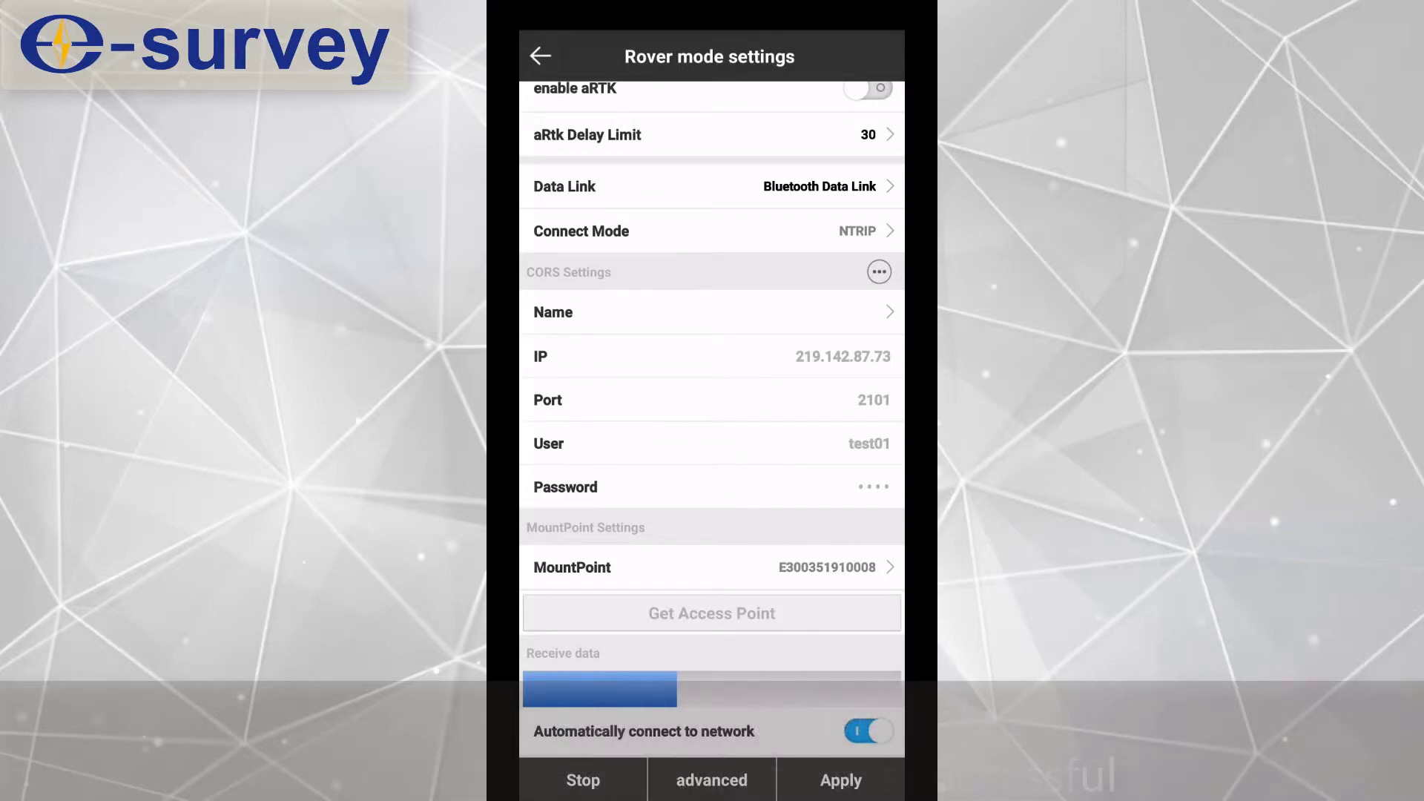
Confirm the rover's satellite system choices and apply the rover settings
left_click(711, 780)
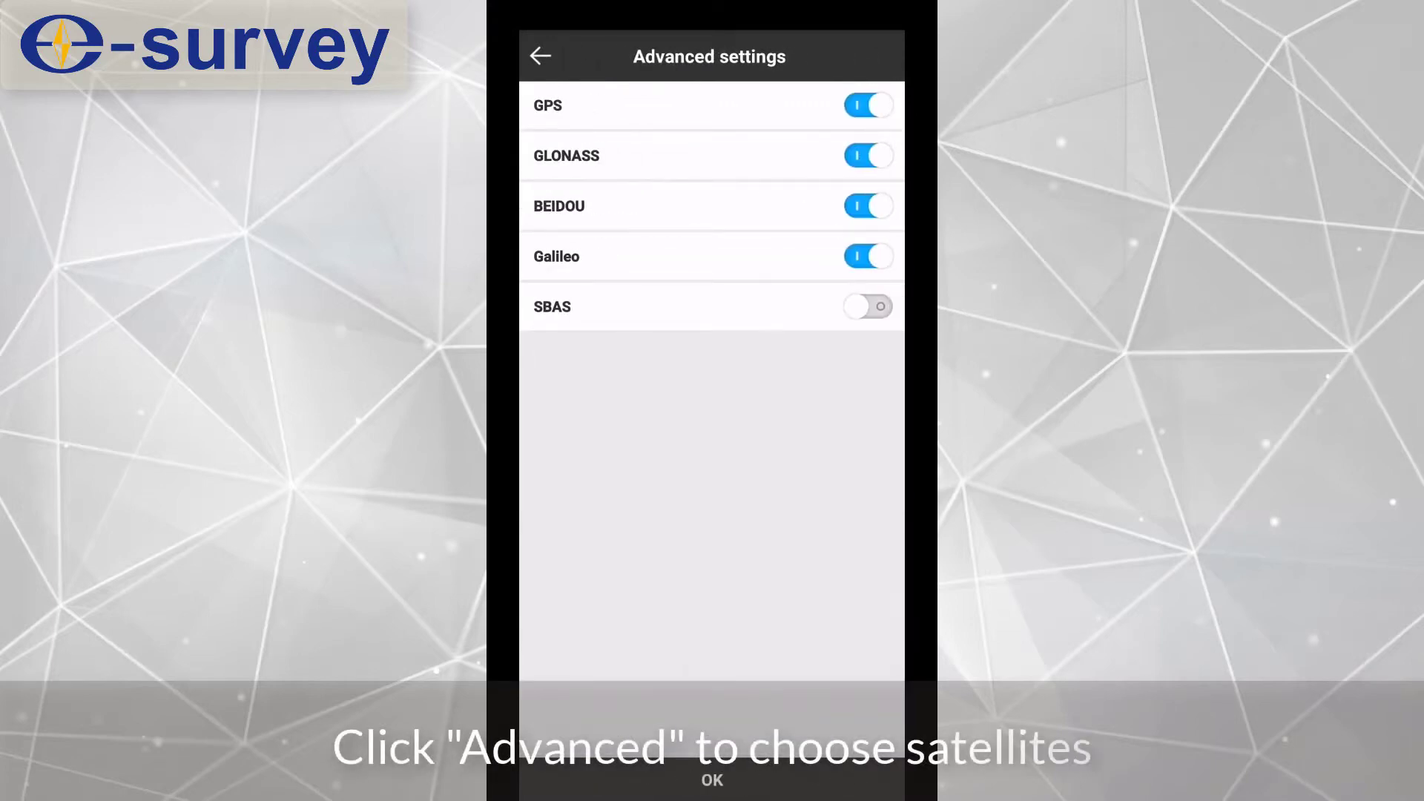
left_click(712, 780)
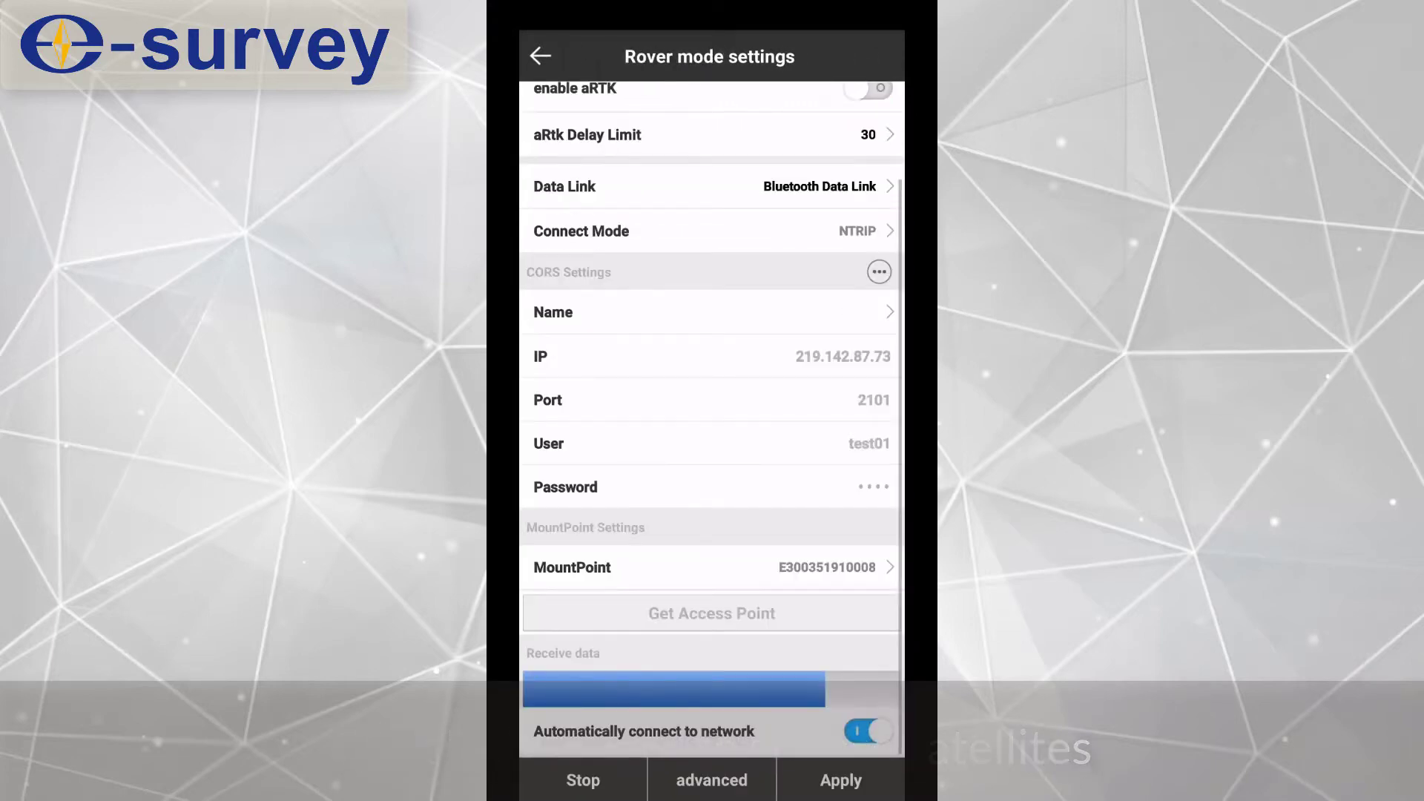
left_click(840, 780)
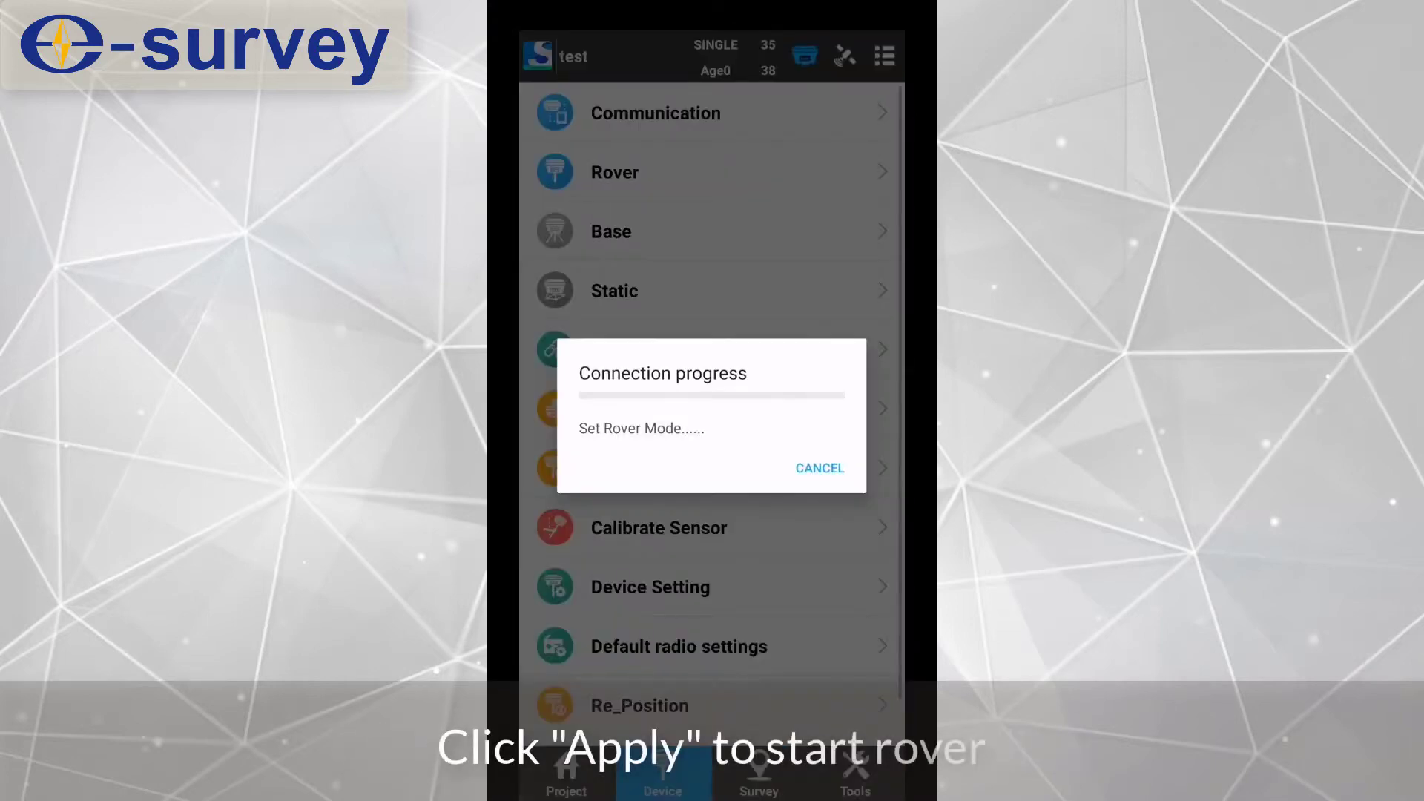